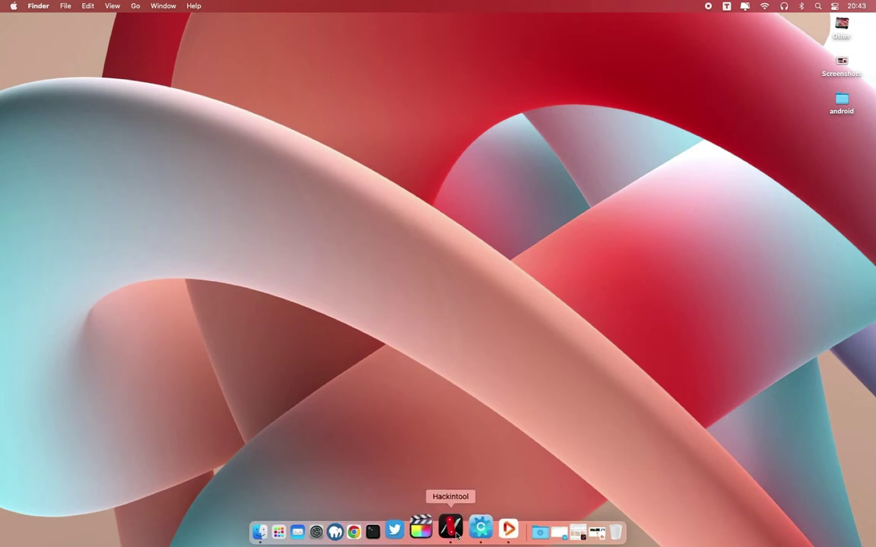
# - Bring up the OCAuxiliaryTools window to check which OpenCore version it supports, and minimize it
pyautogui.click(545, 536)
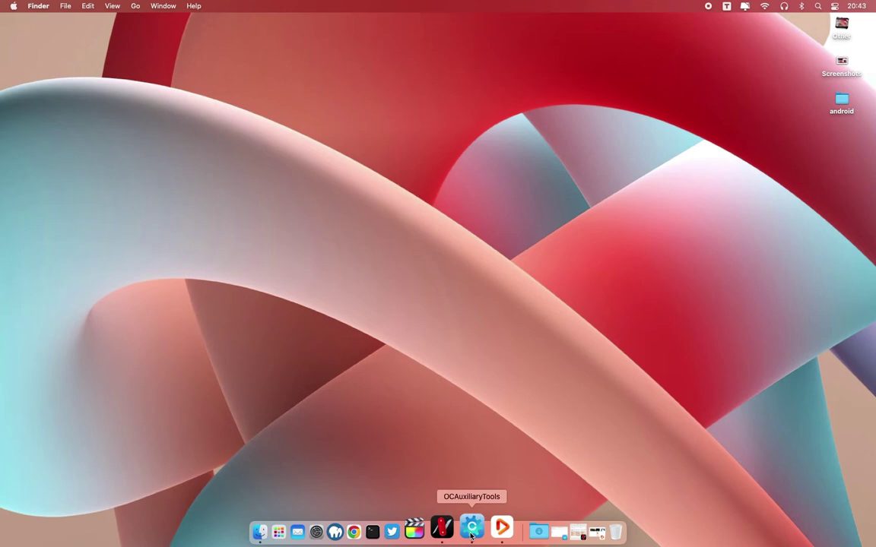
pyautogui.moveTo(453, 137); pyautogui.dragTo(362, 118)
pyautogui.moveTo(219, 137)
pyautogui.mouseDown()
pyautogui.moveTo(186, 139)
pyautogui.moveTo(218, 137)
pyautogui.mouseUp()
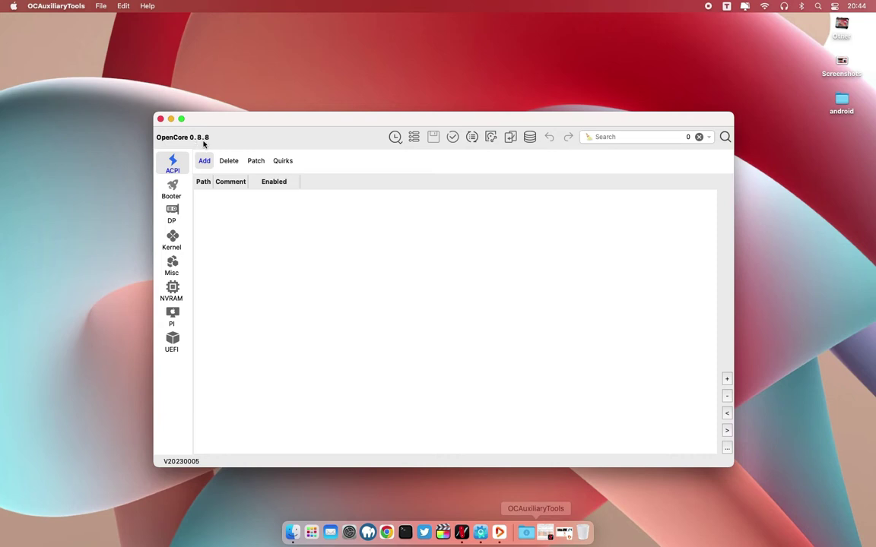
pyautogui.moveTo(359, 117); pyautogui.dragTo(388, 87)
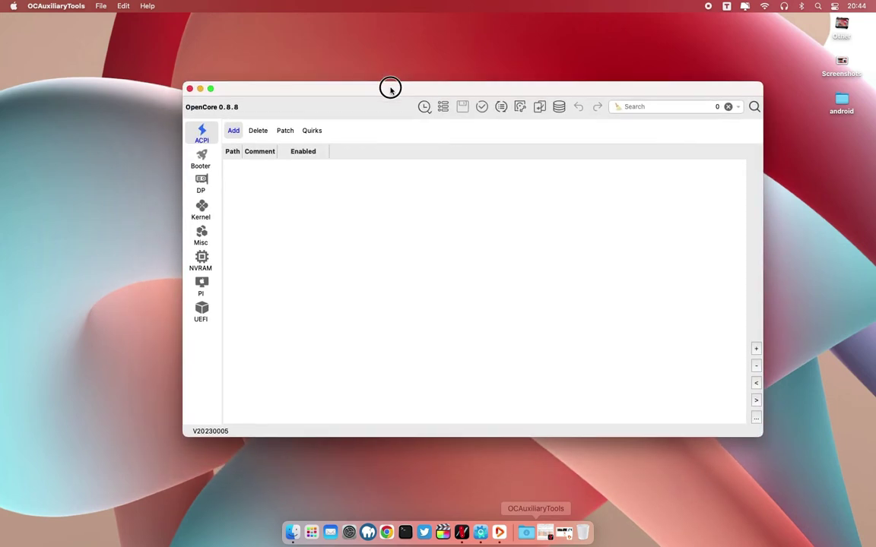
pyautogui.click(200, 89)
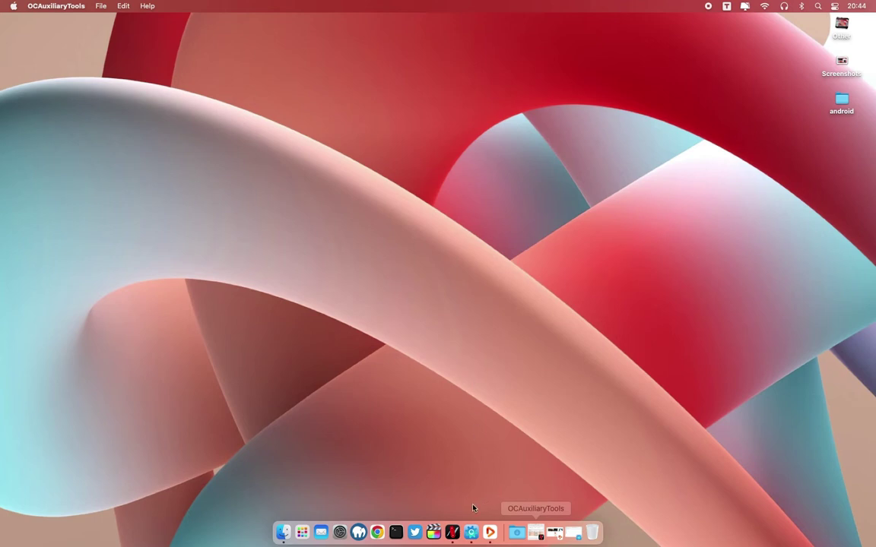
# - Switch to Hackintool, examine the bootloader name, booted OpenCore version and system information, and close its window
pyautogui.click(535, 532)
pyautogui.moveTo(193, 70); pyautogui.dragTo(299, 76)
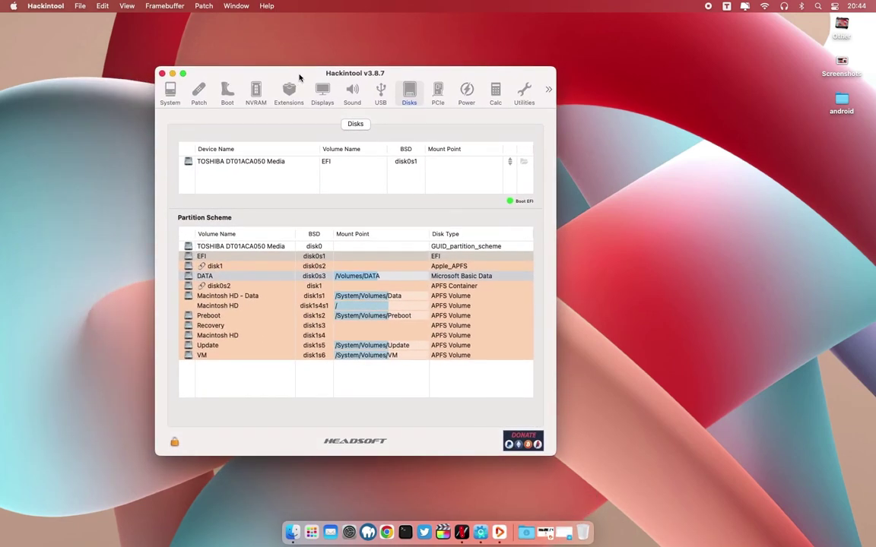
pyautogui.click(226, 91)
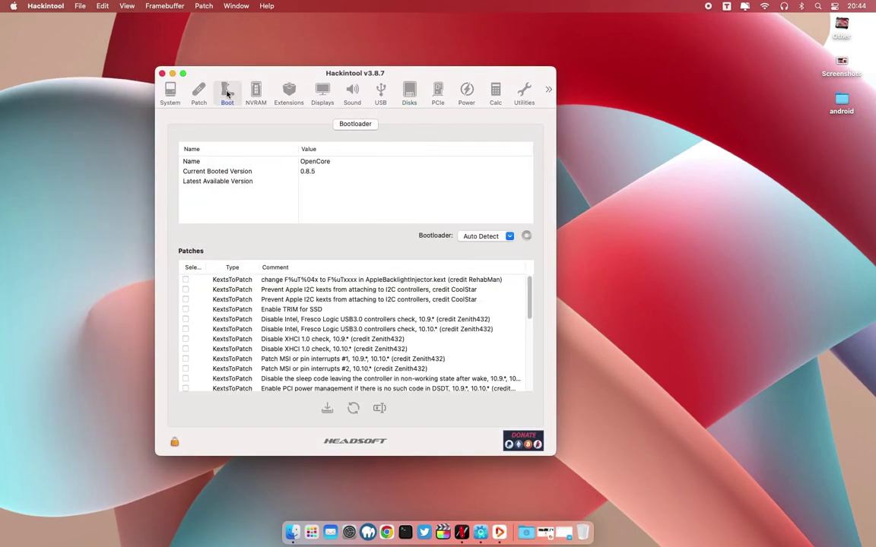
pyautogui.click(289, 171)
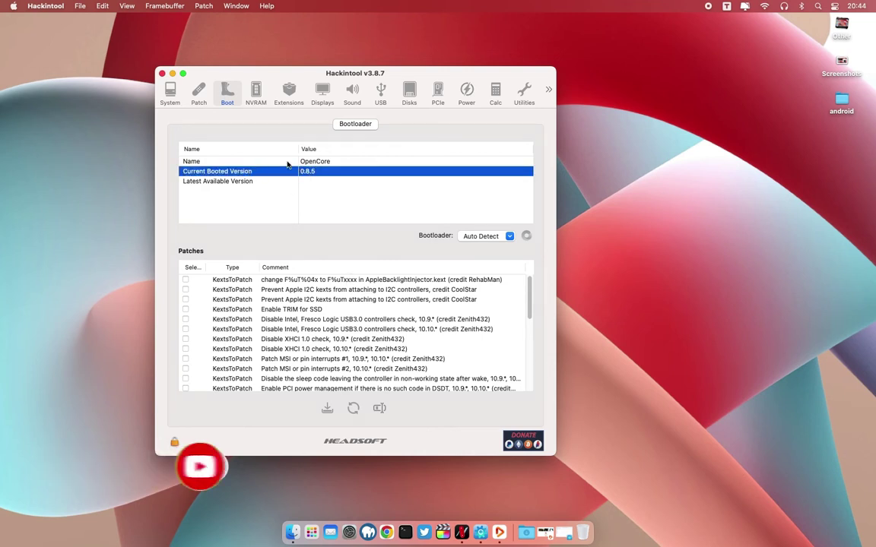
pyautogui.click(336, 162)
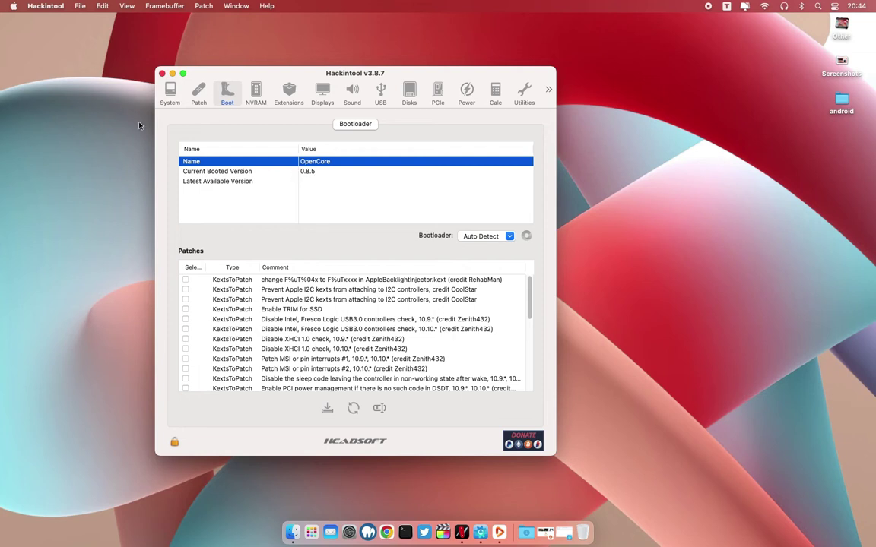
pyautogui.click(171, 93)
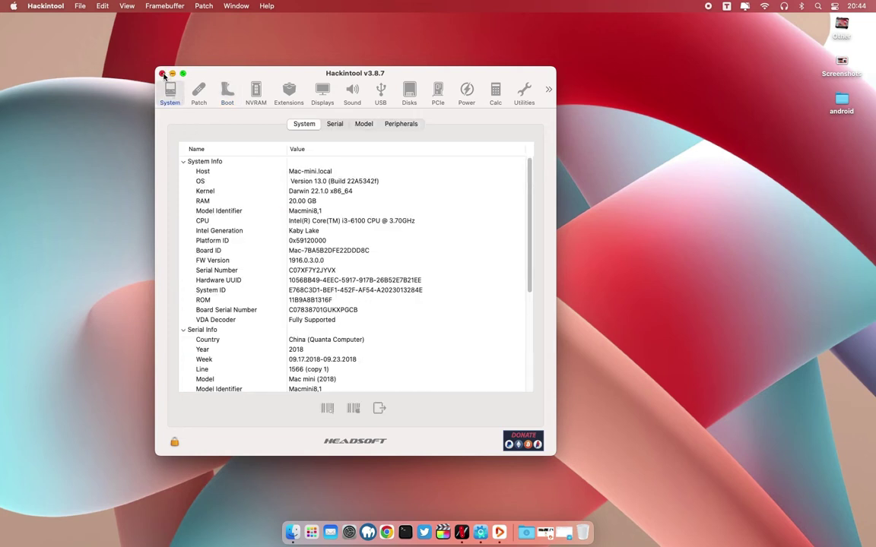
pyautogui.click(162, 74)
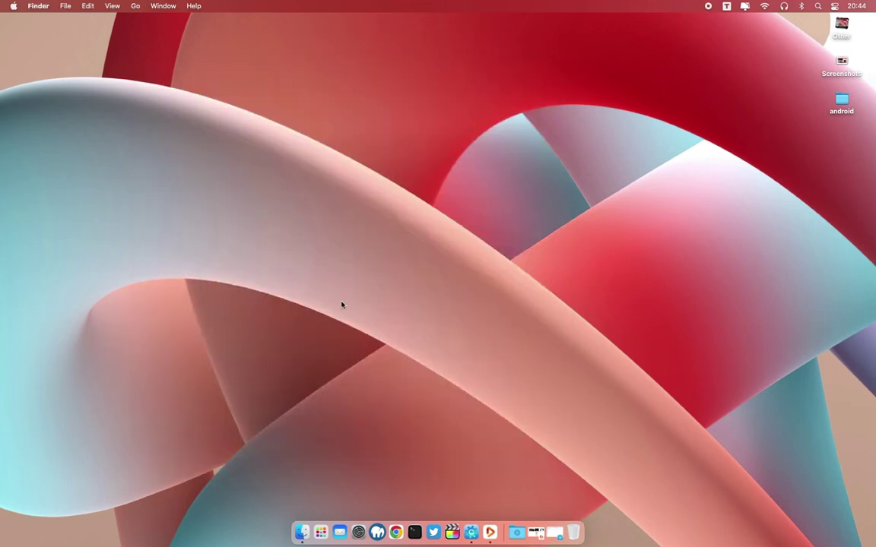
# - In OCAuxiliaryTools, mount the EFI partition disk0s1 and open its config.plist, authorizing with the account password
pyautogui.click(471, 527)
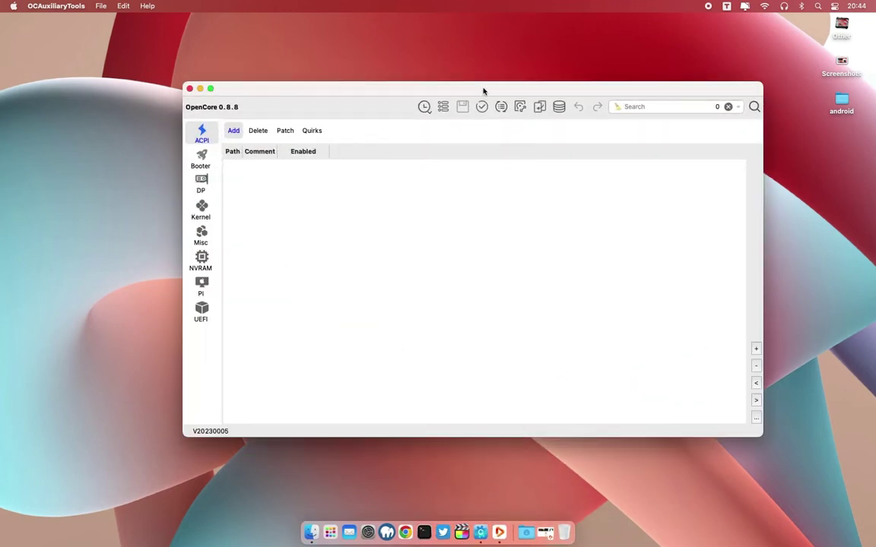
pyautogui.moveTo(482, 90); pyautogui.dragTo(461, 83)
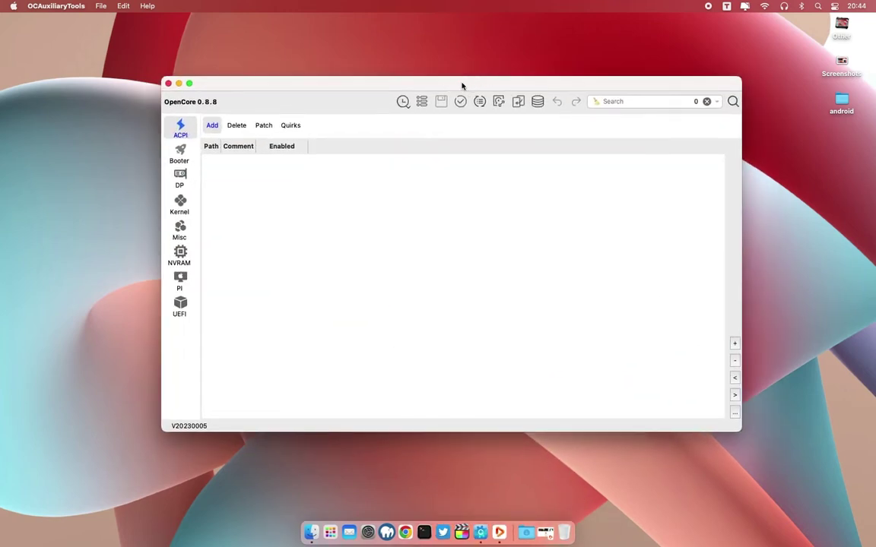
pyautogui.moveTo(302, 88); pyautogui.dragTo(304, 89)
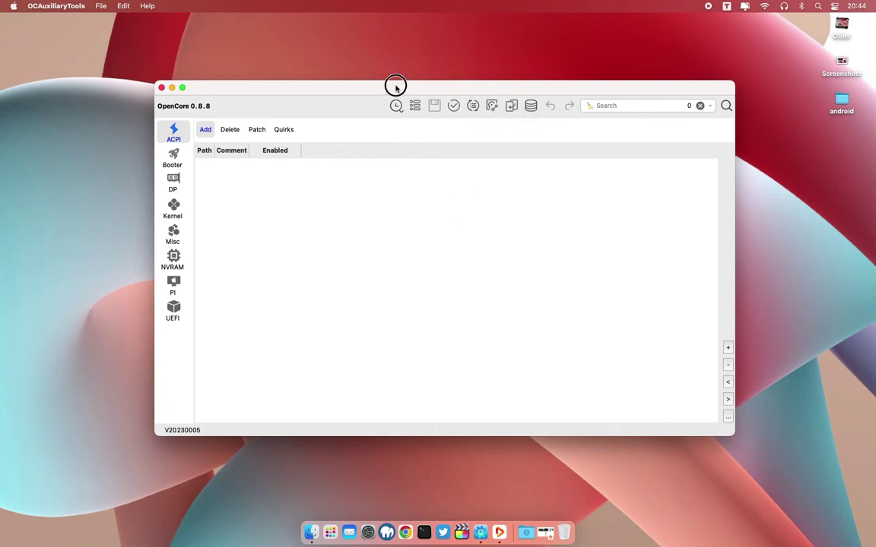
pyautogui.moveTo(394, 86); pyautogui.dragTo(430, 92)
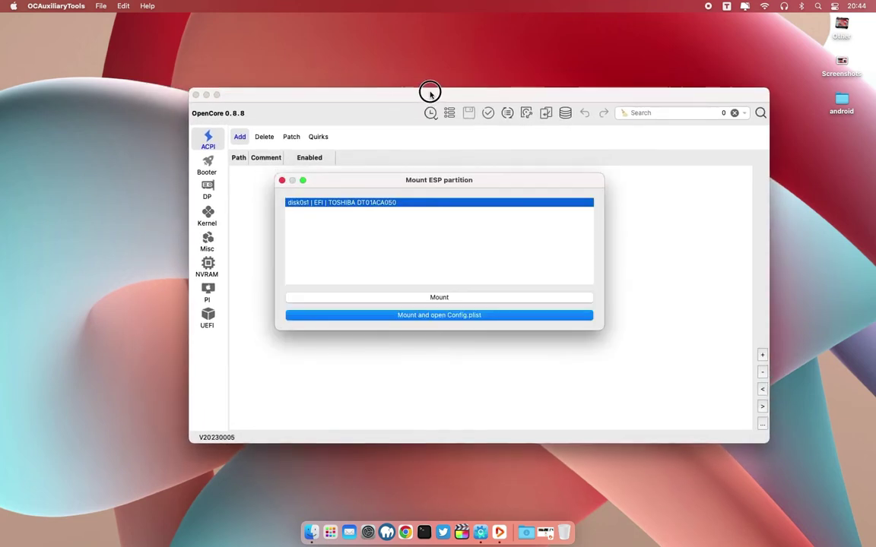
pyautogui.click(425, 318)
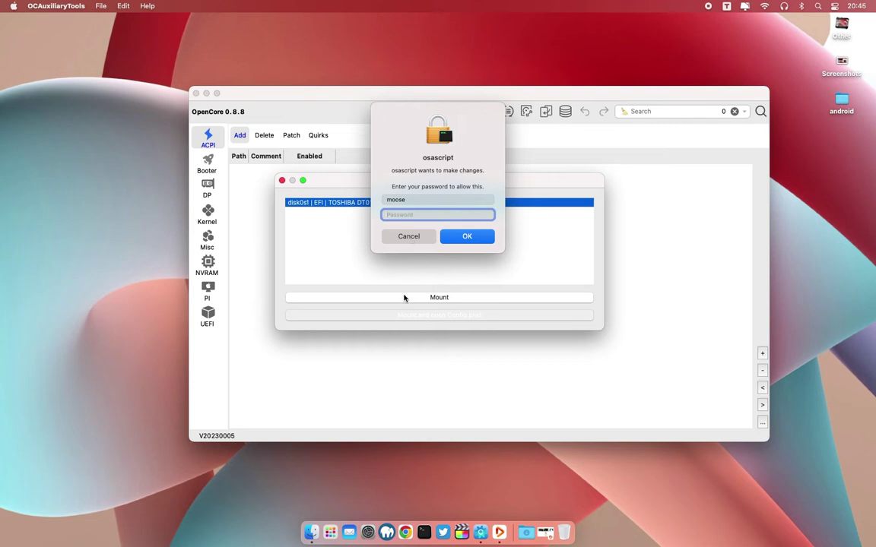
pyautogui.write('••')
pyautogui.click(463, 238)
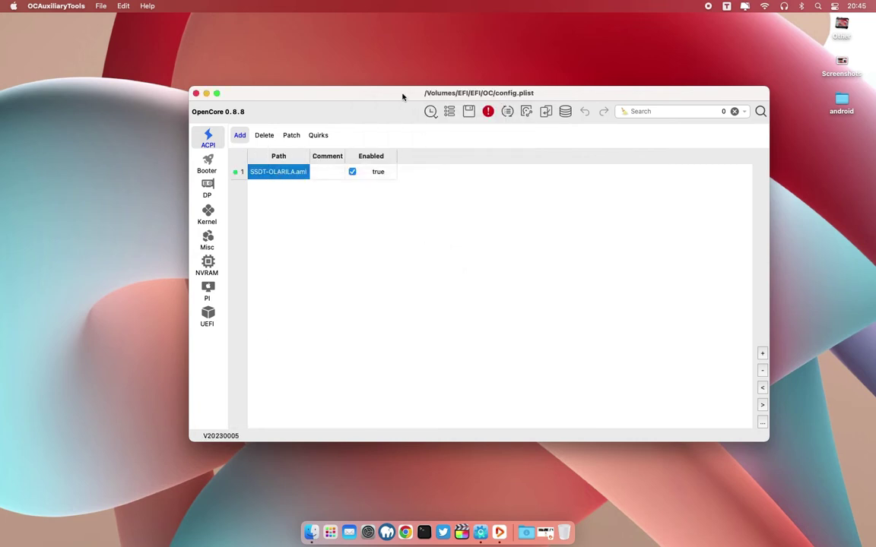
# - Validate config.plist with OC Validate, read the compatibility note and reported schema errors, and close the report
pyautogui.moveTo(403, 96); pyautogui.dragTo(384, 98)
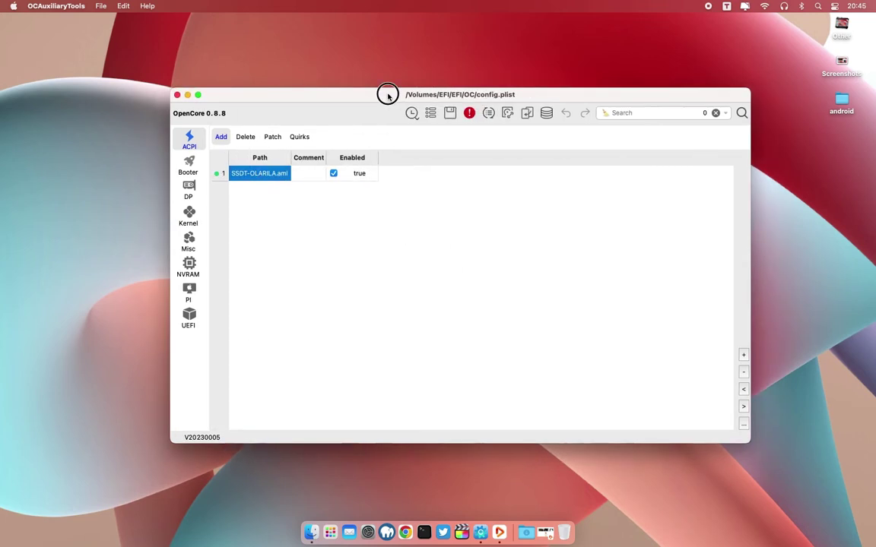
pyautogui.click(471, 112)
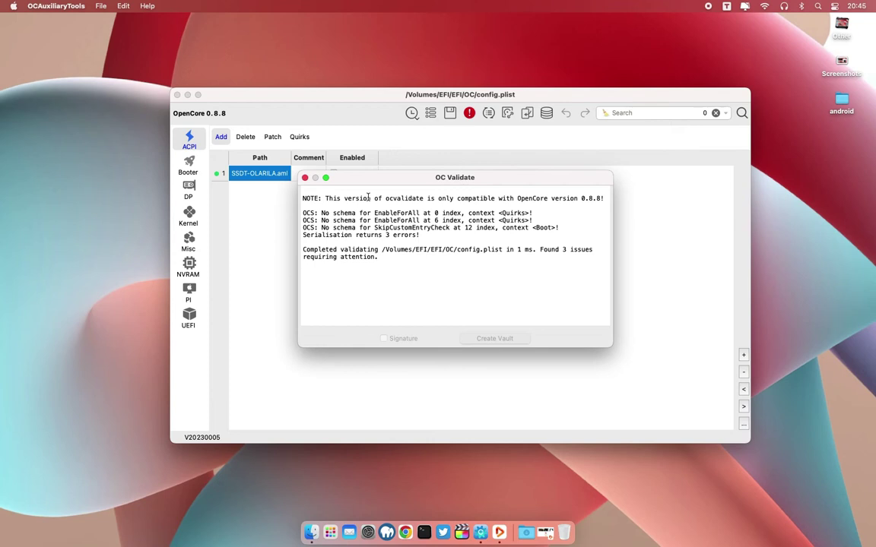
pyautogui.moveTo(326, 198); pyautogui.dragTo(604, 199)
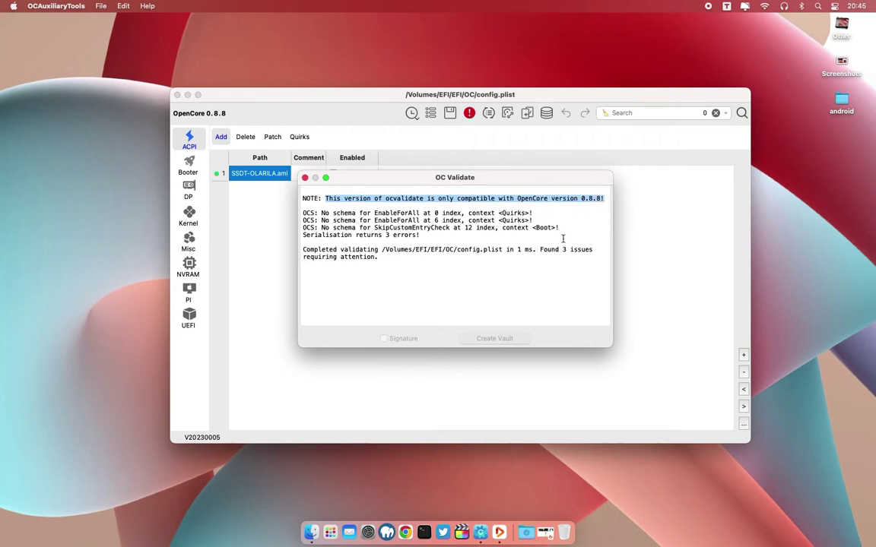
pyautogui.moveTo(563, 239); pyautogui.dragTo(303, 217)
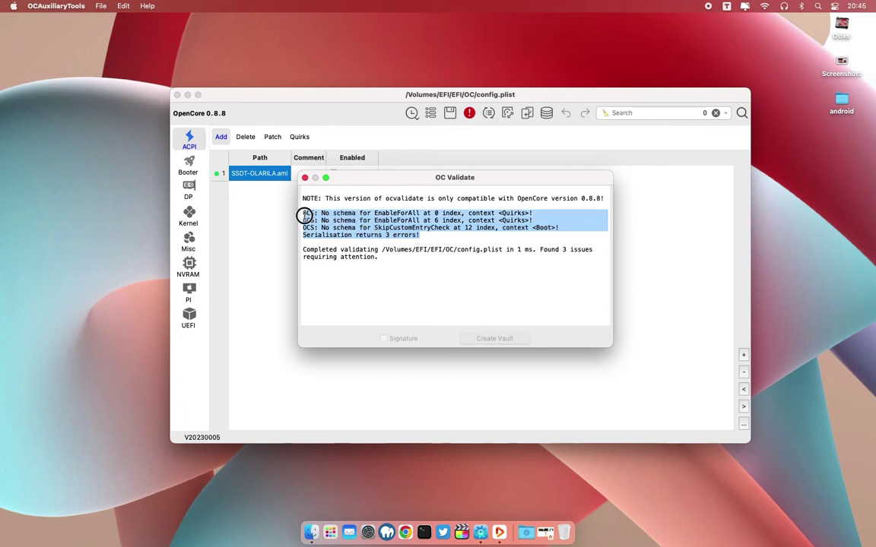
pyautogui.click(369, 258)
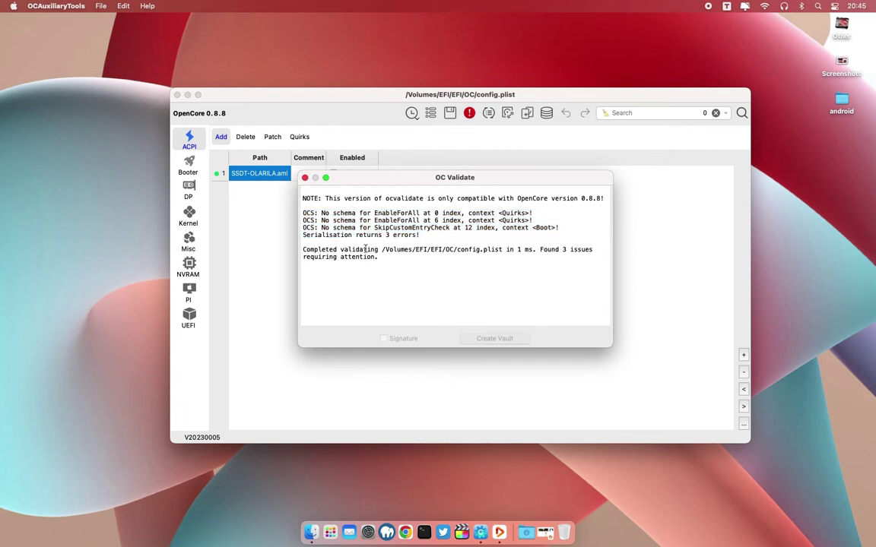
pyautogui.click(305, 177)
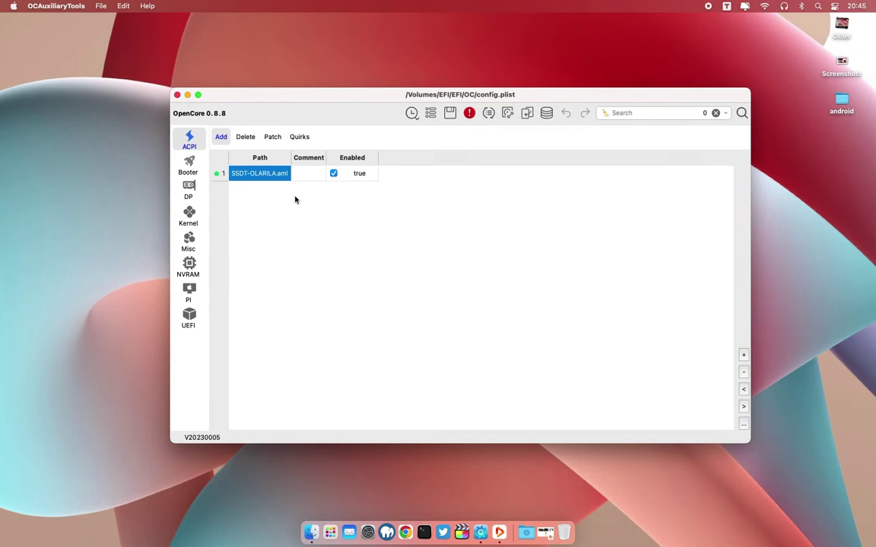
# - Open the Sync OC window for OpenCore 0.8.8 and check for kext updates
pyautogui.moveTo(374, 92); pyautogui.dragTo(384, 98)
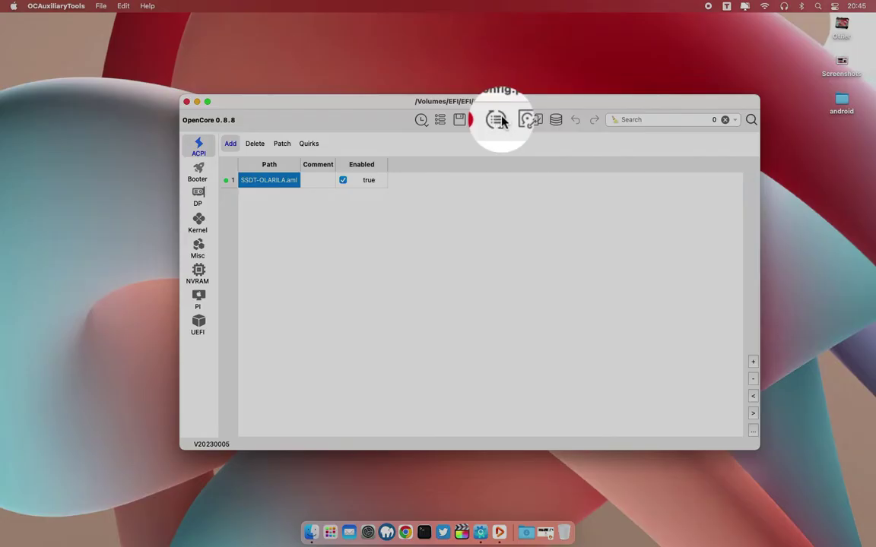
pyautogui.click(498, 120)
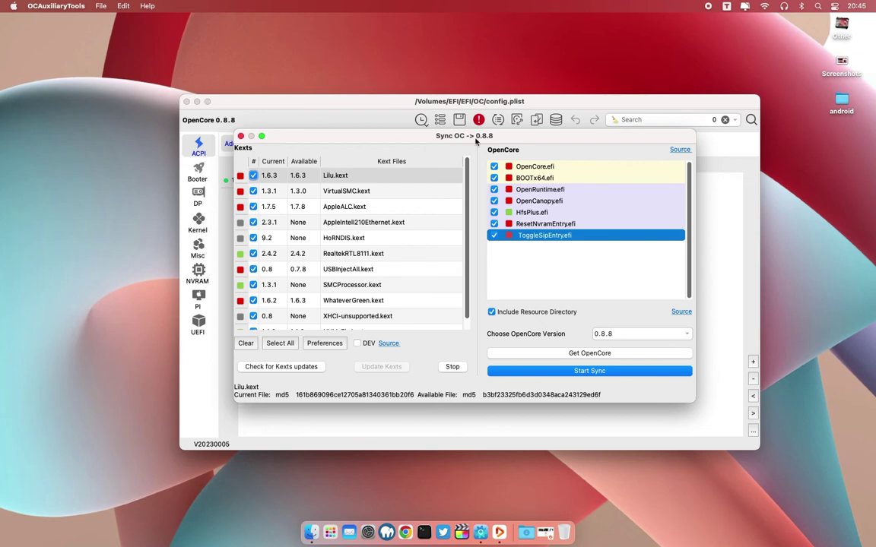
pyautogui.moveTo(456, 100); pyautogui.dragTo(341, 93)
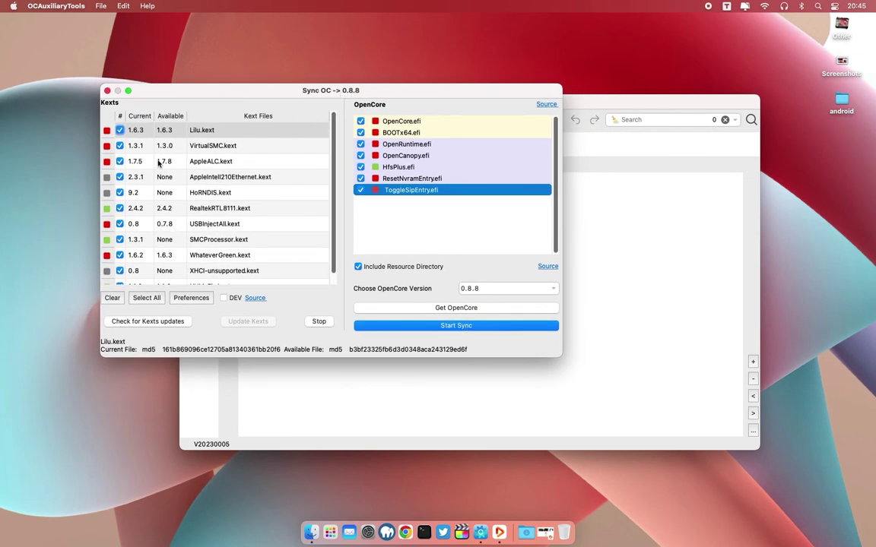
pyautogui.moveTo(240, 88); pyautogui.dragTo(251, 99)
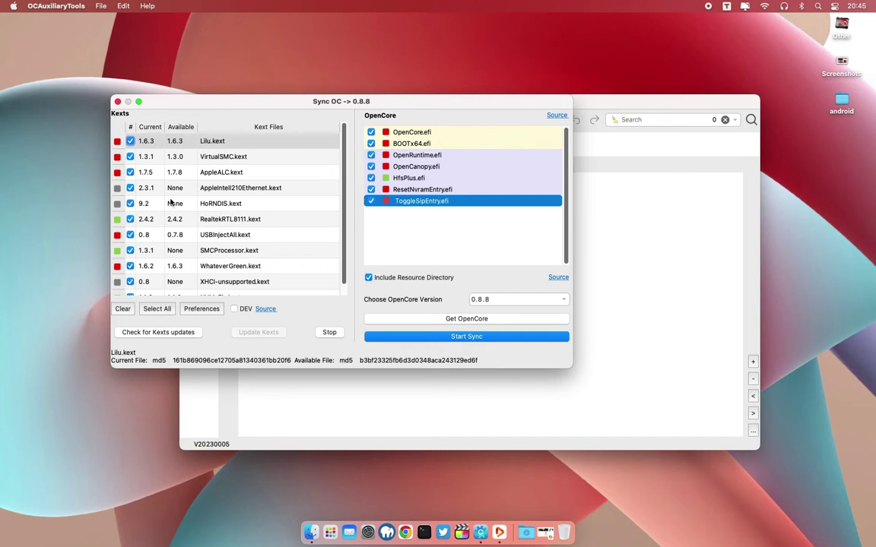
pyautogui.click(164, 336)
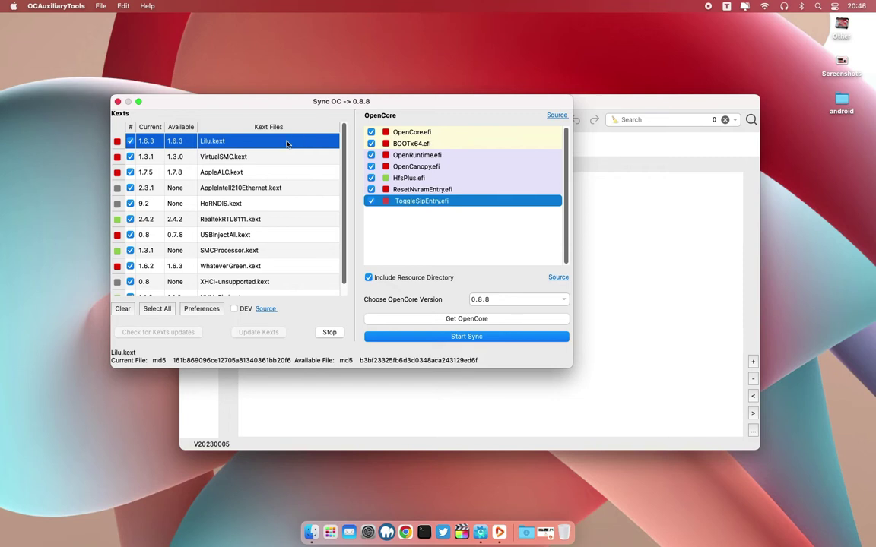
pyautogui.moveTo(317, 104); pyautogui.dragTo(336, 128)
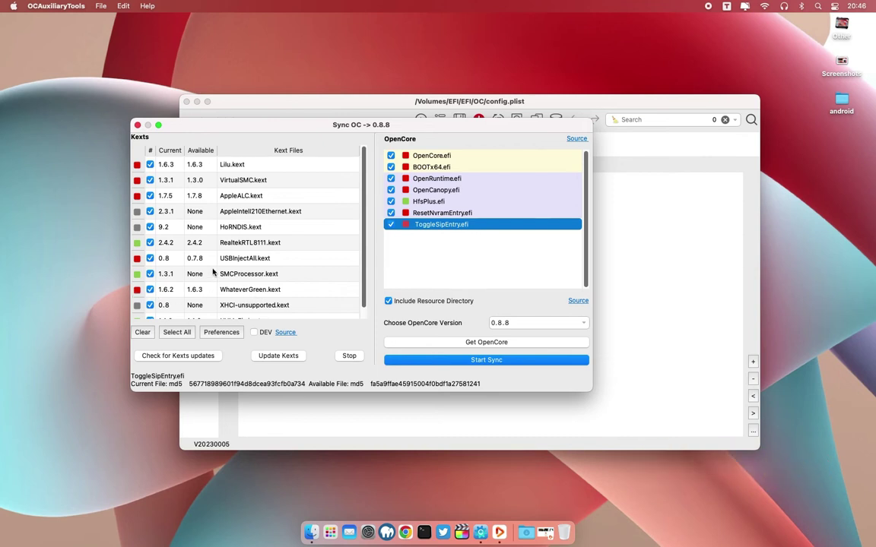
# - Update the checked kexts to their available versions and review the kext list
pyautogui.scroll(-1, 227, 272)
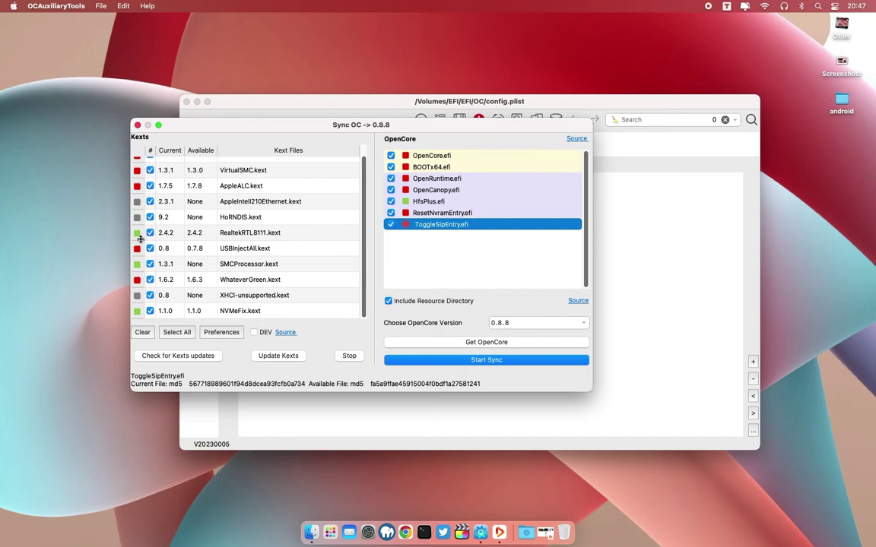
pyautogui.scroll(1, 157, 182)
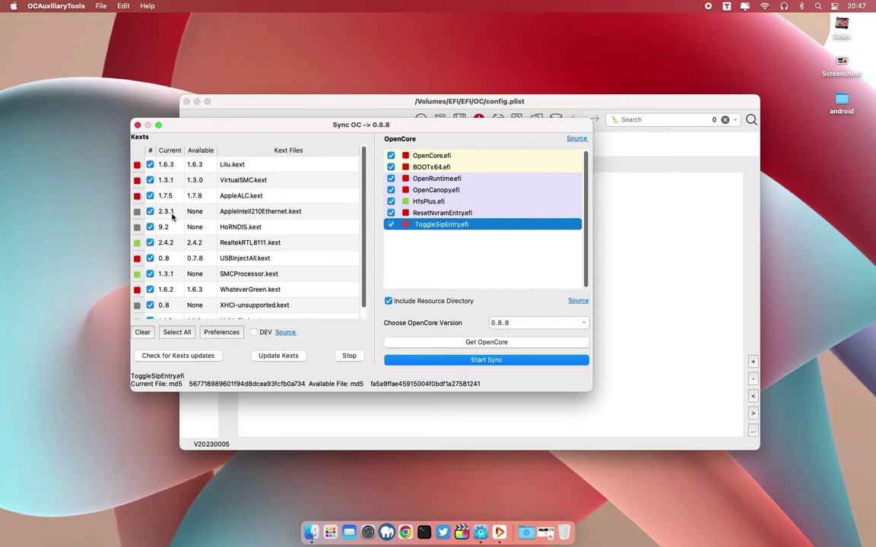
pyautogui.scroll(-1, 158, 186)
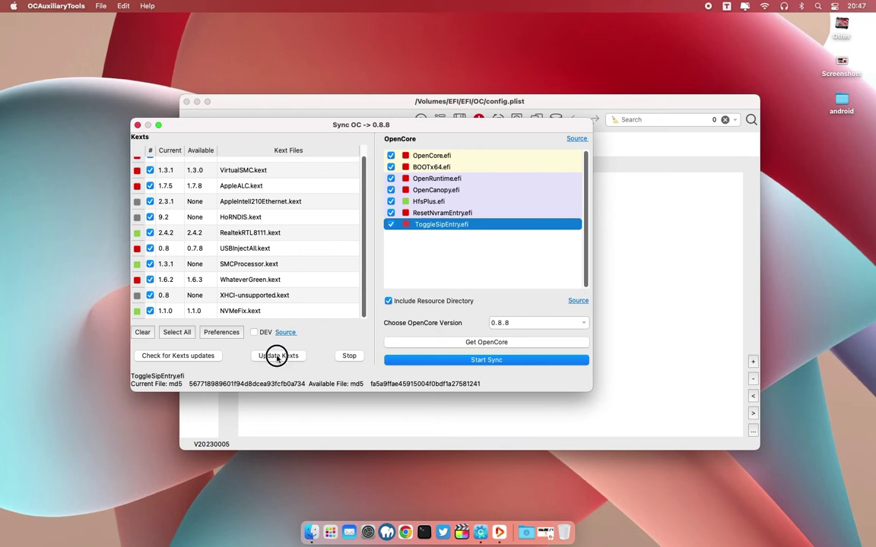
pyautogui.click(277, 356)
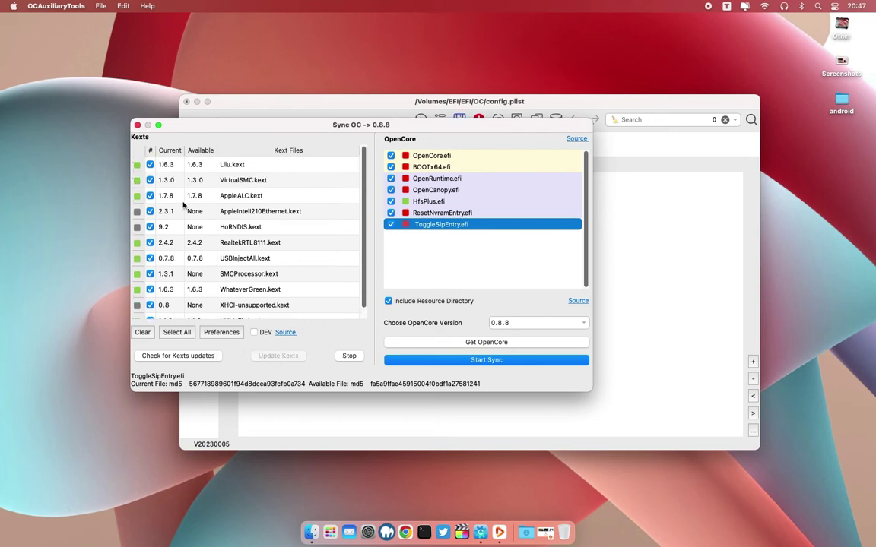
pyautogui.scroll(-1, 171, 221)
pyautogui.scroll(1, 171, 224)
pyautogui.scroll(-1, 182, 242)
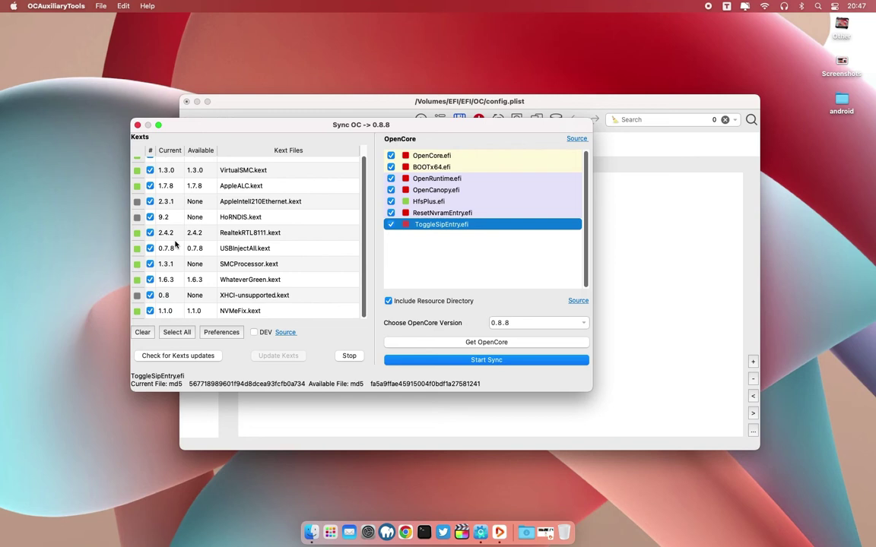
pyautogui.scroll(1, 163, 263)
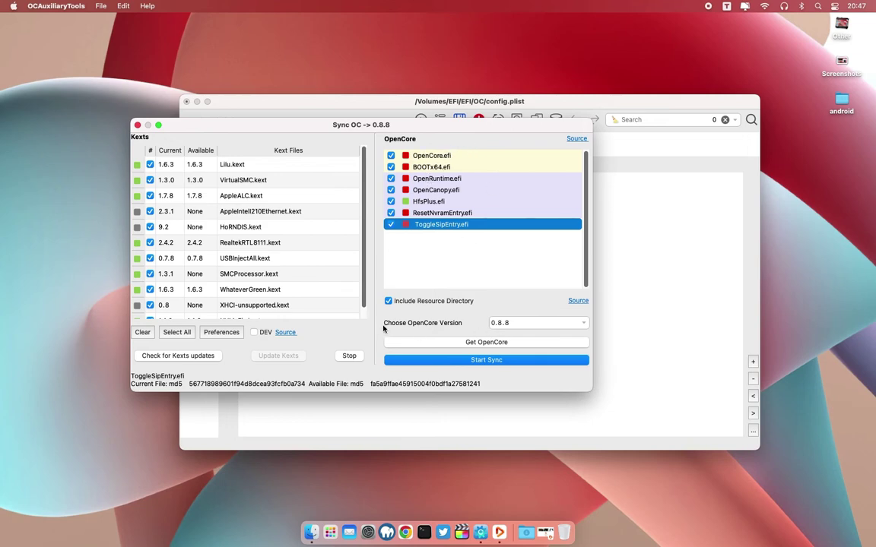
pyautogui.moveTo(385, 126); pyautogui.dragTo(408, 141)
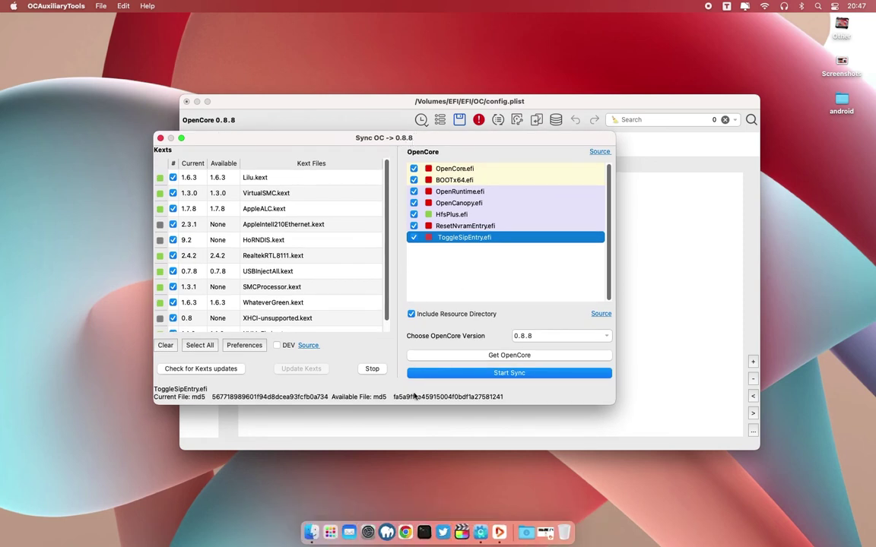
# - Select the latest OpenCore version for syncing, download it into the OpenCore database, and dismiss the update notice
pyautogui.click(537, 337)
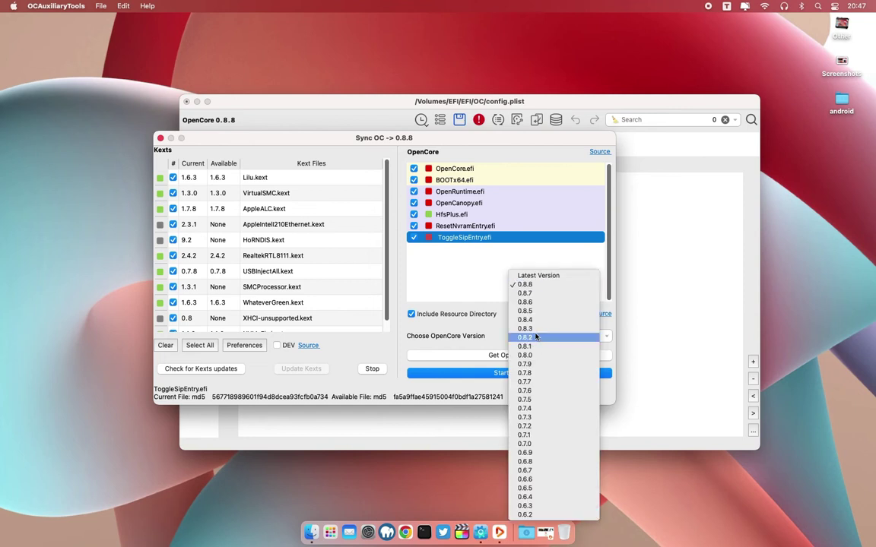
pyautogui.click(535, 279)
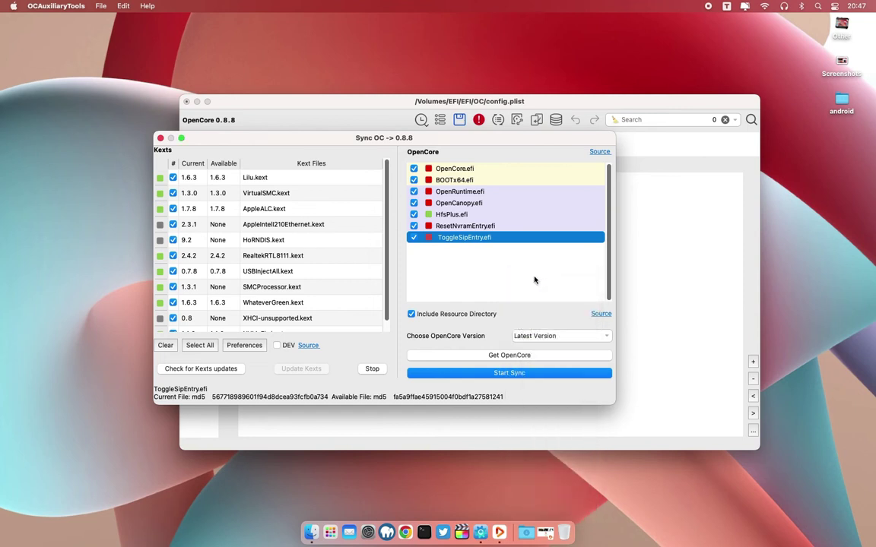
pyautogui.click(511, 356)
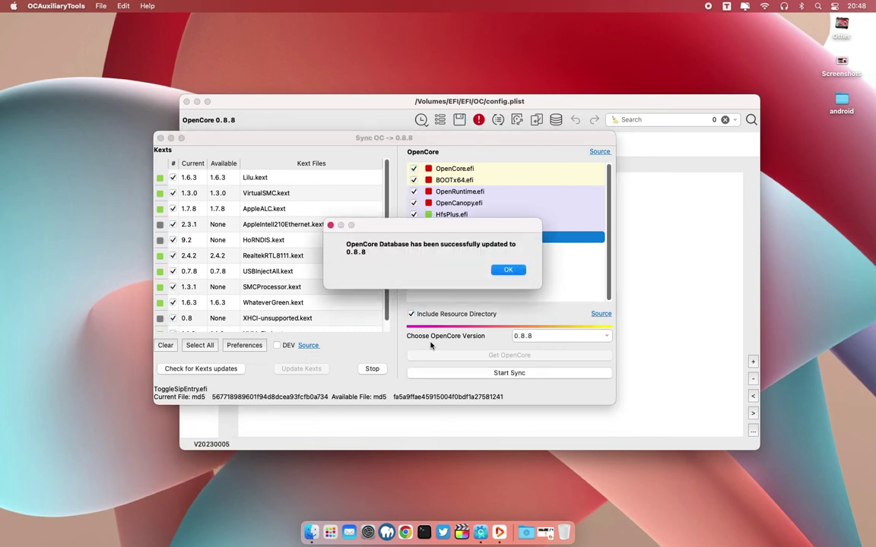
pyautogui.moveTo(395, 226); pyautogui.dragTo(373, 254)
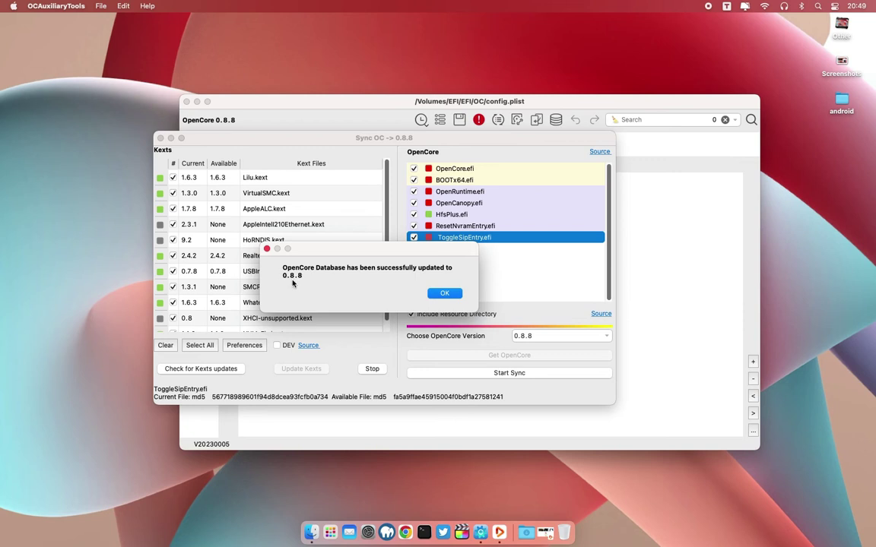
pyautogui.click(443, 294)
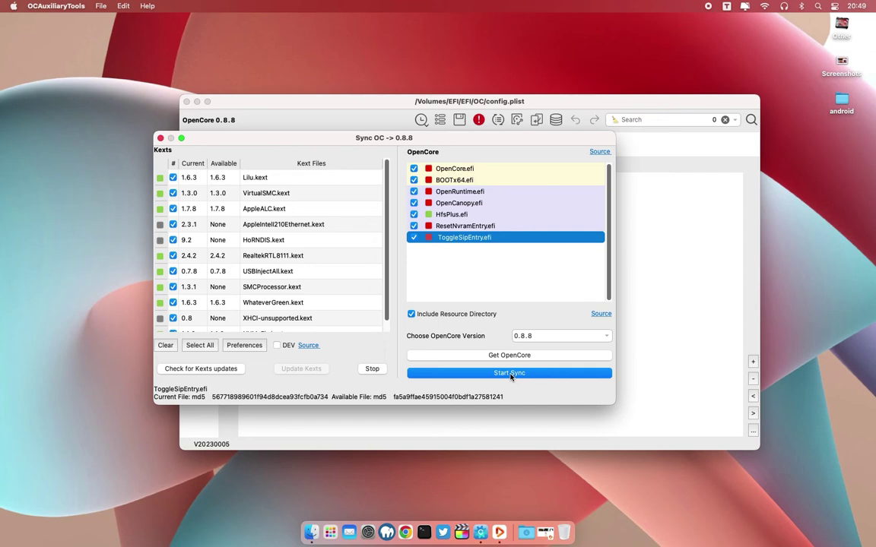
# - Sync the checked OpenCore files and resource directory to the EFI, and save config.plist
pyautogui.click(511, 374)
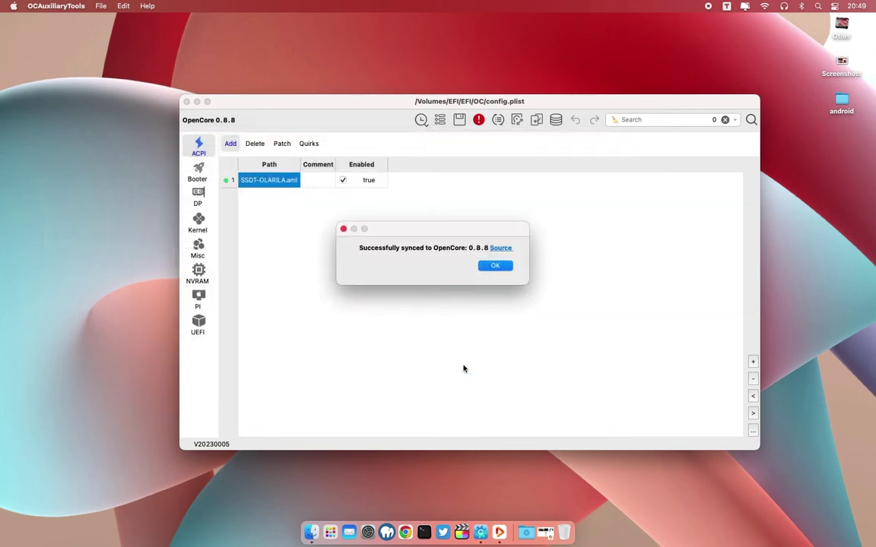
pyautogui.click(492, 267)
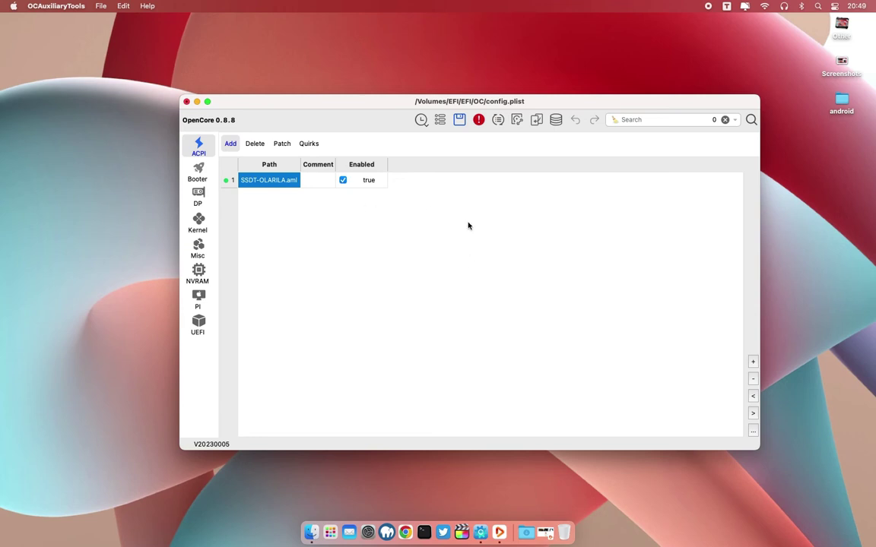
pyautogui.click(463, 120)
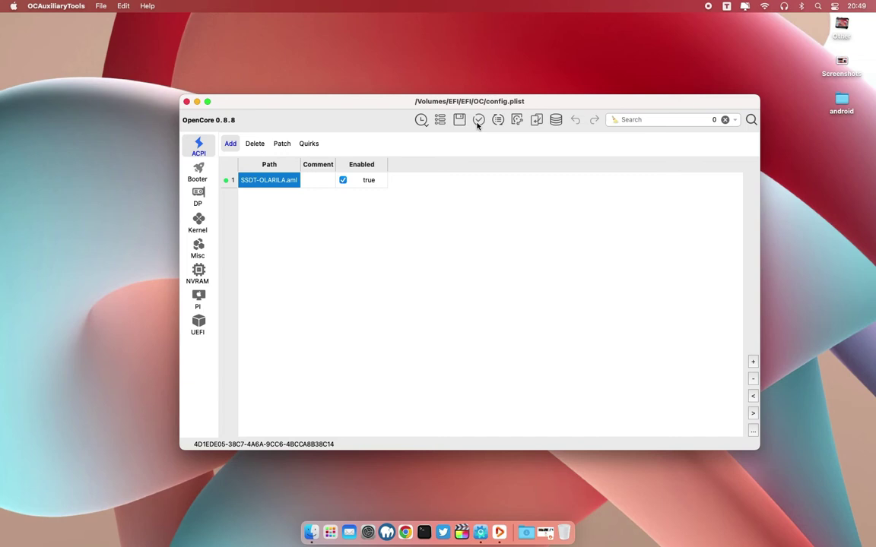
# - Validate the saved config.plist with OC Validate, read the compatibility note and validation result, and close the report
pyautogui.click(478, 123)
pyautogui.moveTo(448, 184); pyautogui.dragTo(427, 183)
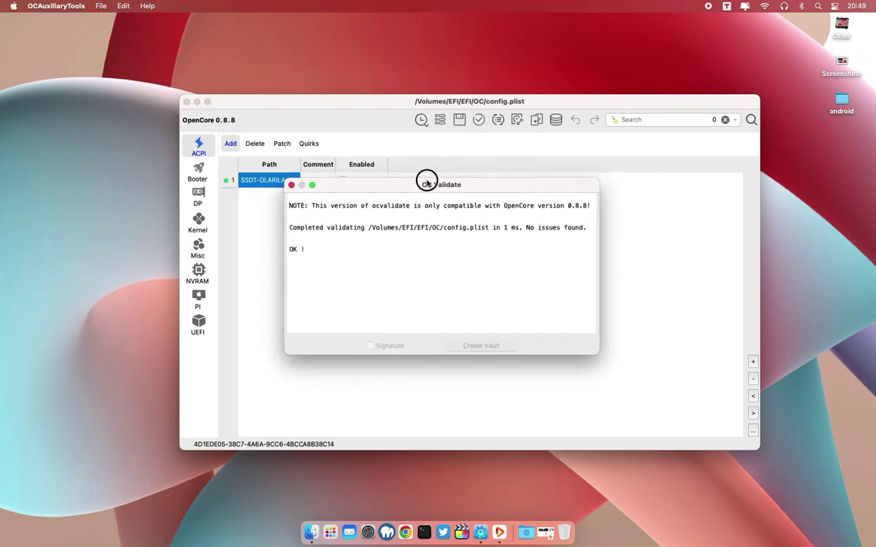
pyautogui.moveTo(312, 207); pyautogui.dragTo(565, 208)
pyautogui.moveTo(289, 228); pyautogui.dragTo(492, 234)
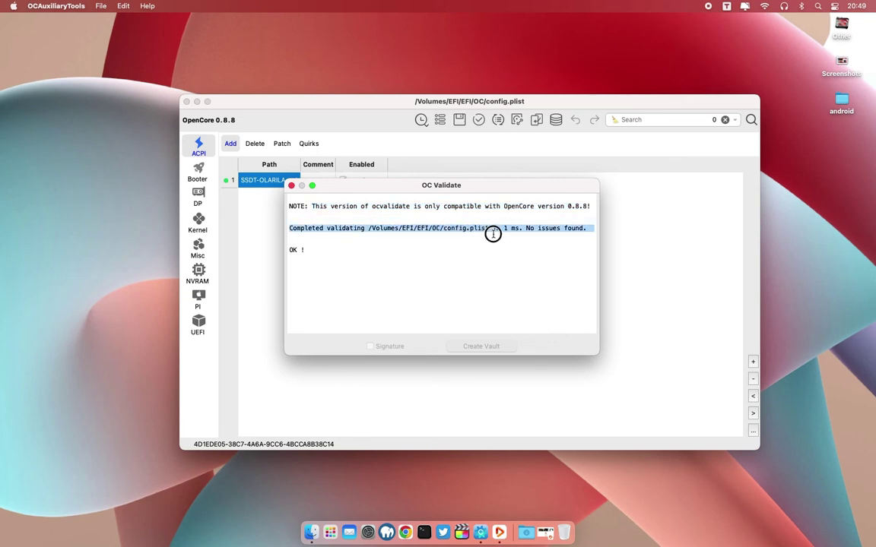
pyautogui.click(546, 236)
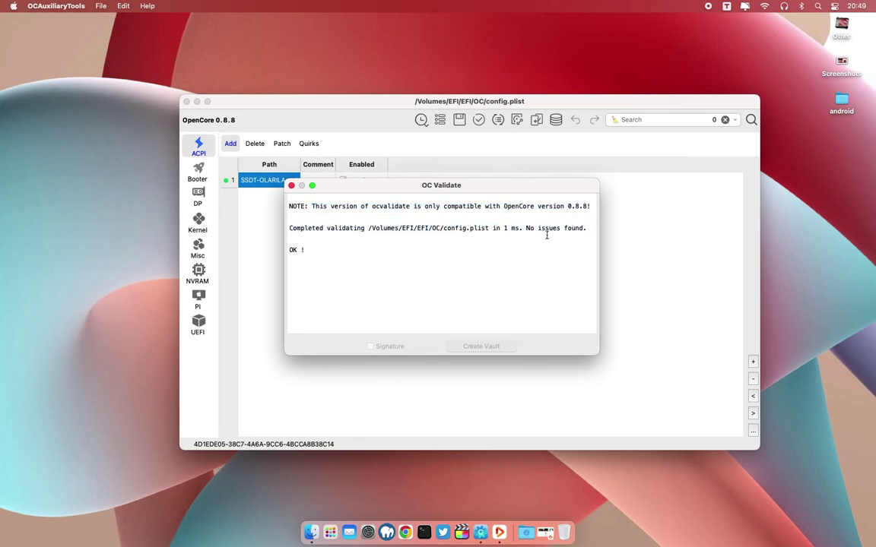
pyautogui.moveTo(523, 228); pyautogui.dragTo(575, 246)
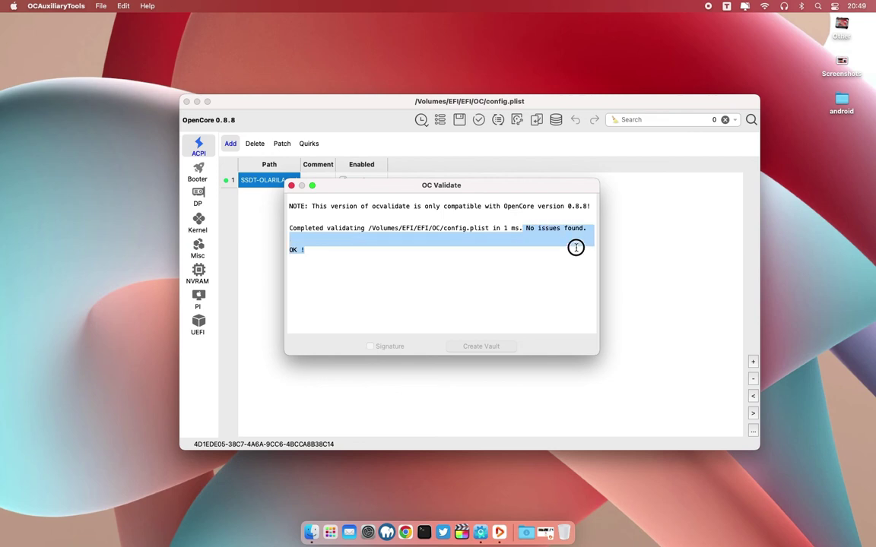
pyautogui.click(291, 185)
# - Review the ACPI, Booter, DP, Kernel, Misc, NVRAM, PI and UEFI sections of config.plist, and close the configuration window
pyautogui.click(202, 172)
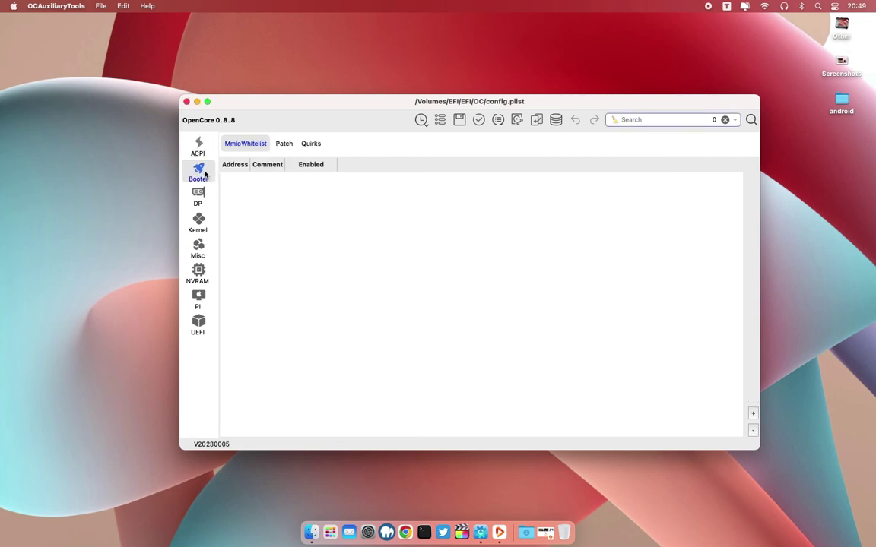
pyautogui.click(202, 197)
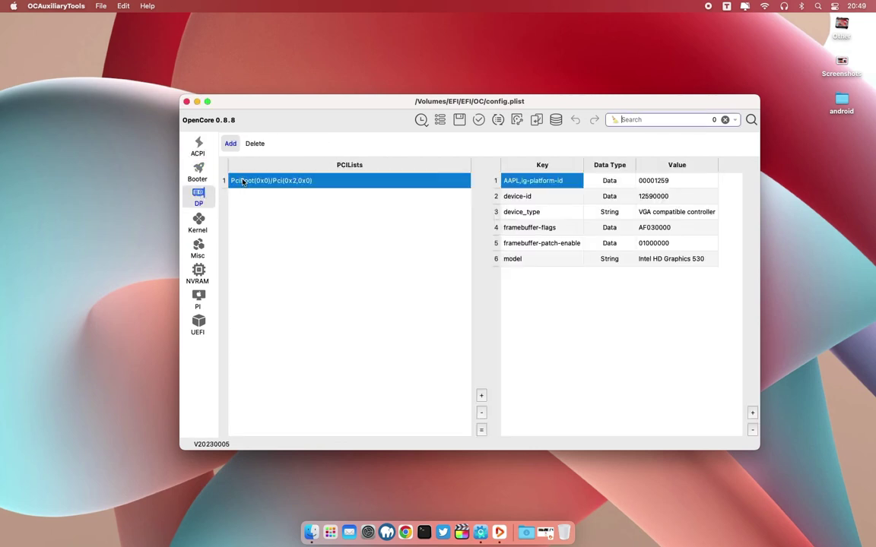
pyautogui.click(203, 226)
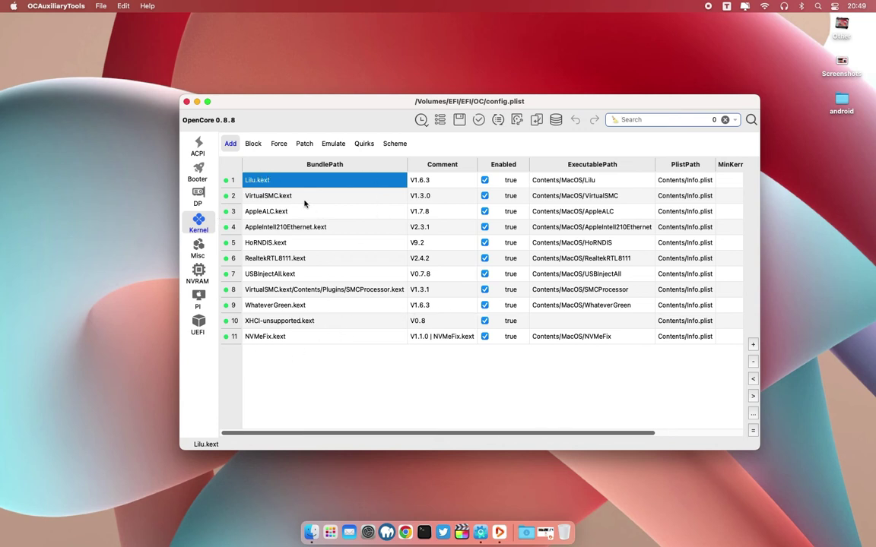
pyautogui.click(204, 245)
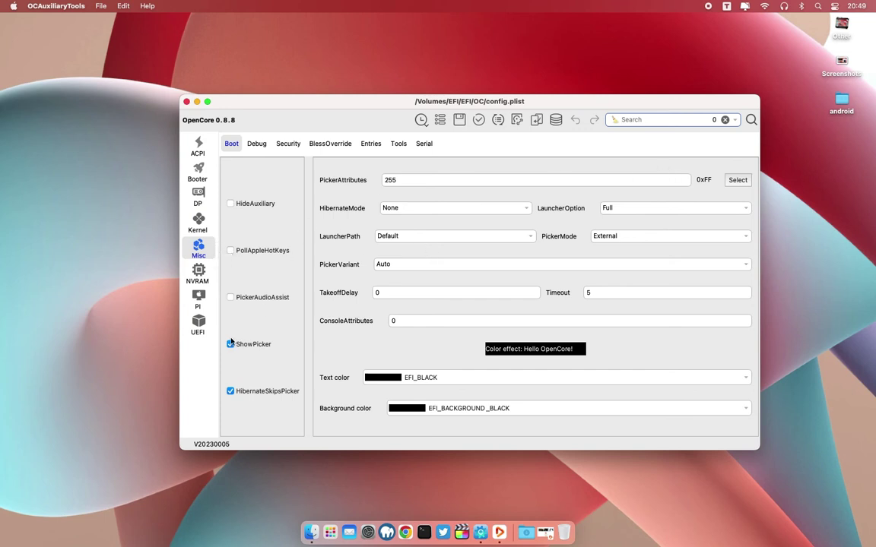
pyautogui.click(198, 273)
pyautogui.click(304, 211)
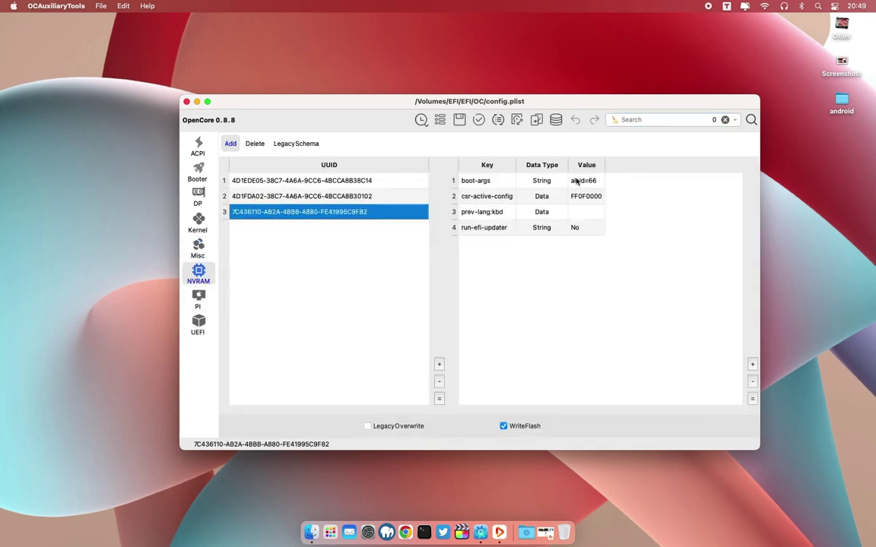
pyautogui.click(197, 298)
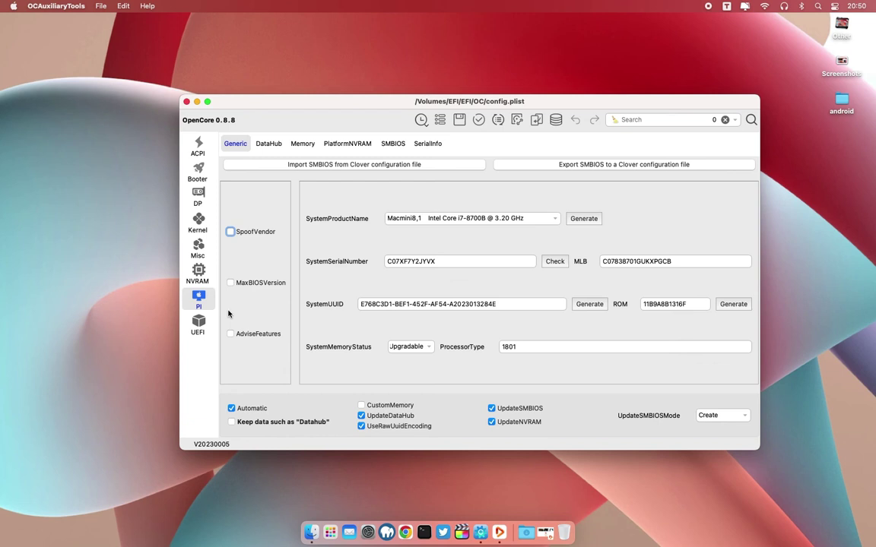
pyautogui.click(199, 325)
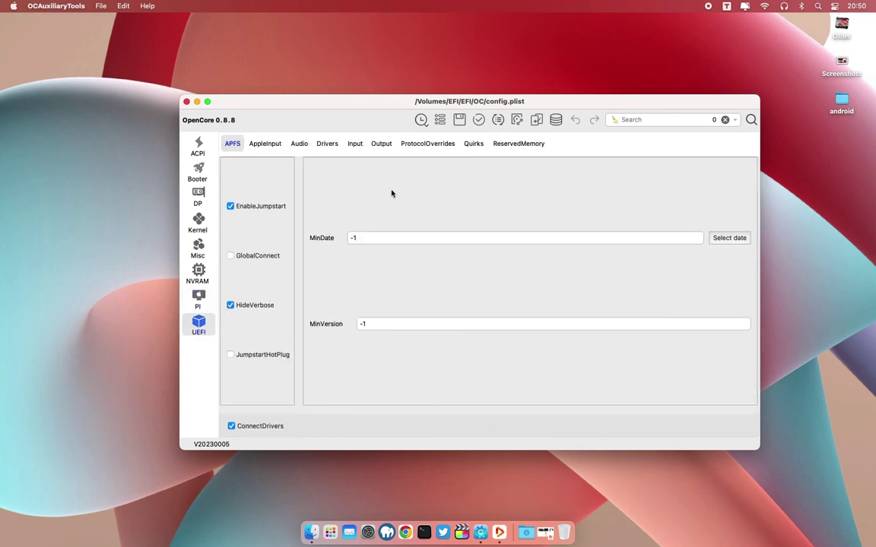
pyautogui.click(264, 143)
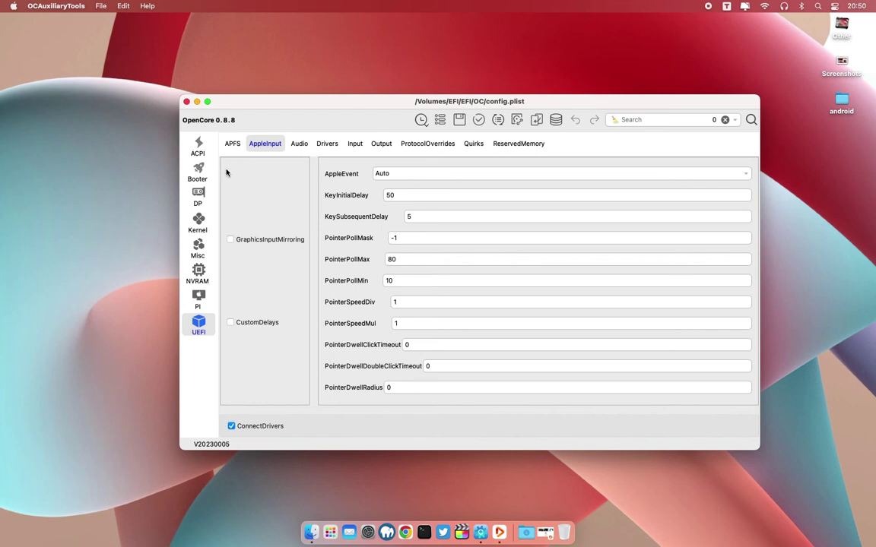
pyautogui.click(197, 151)
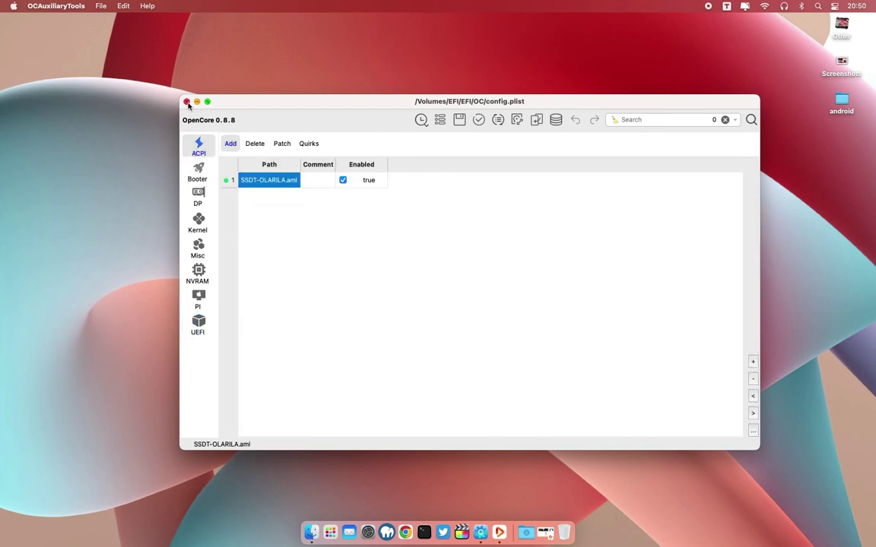
pyautogui.click(198, 170)
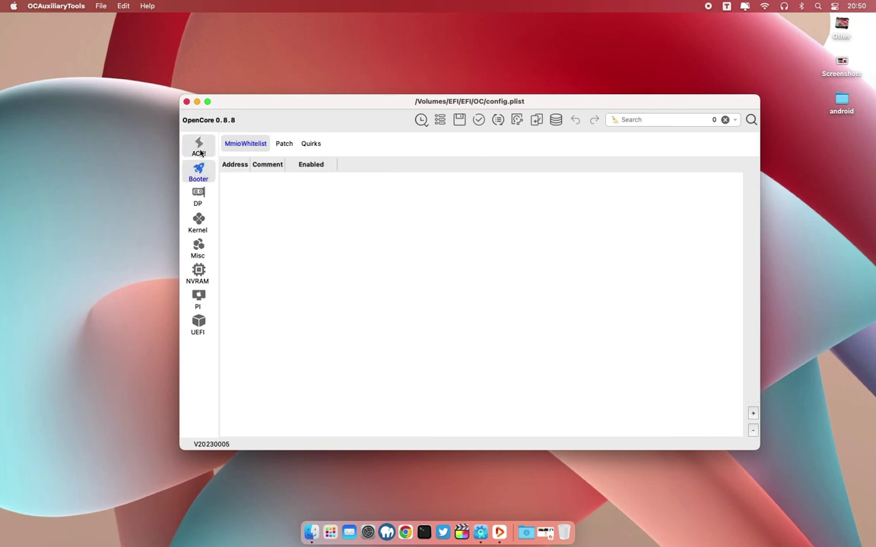
pyautogui.click(198, 196)
pyautogui.click(196, 152)
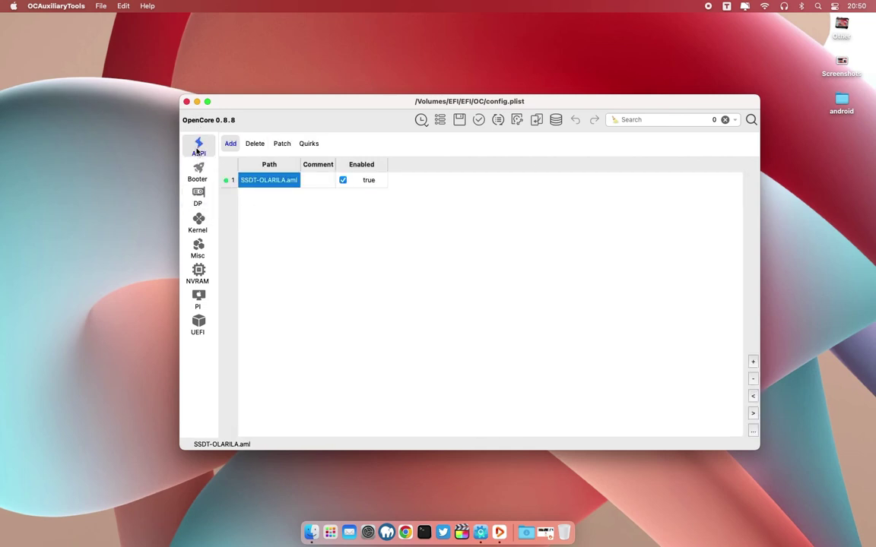
pyautogui.click(186, 101)
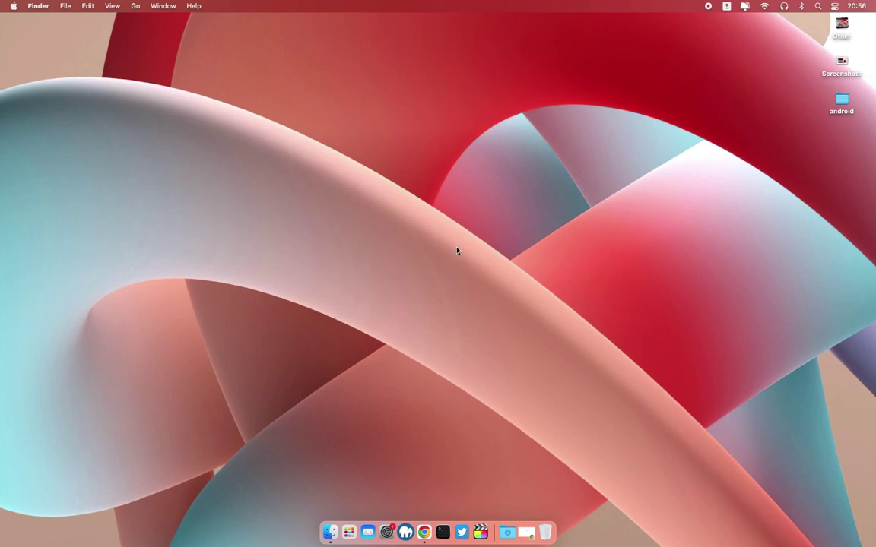
# - Launch Hackintool and check the bootloader's name, current booted version and latest available version
pyautogui.click(347, 540)
pyautogui.click(292, 495)
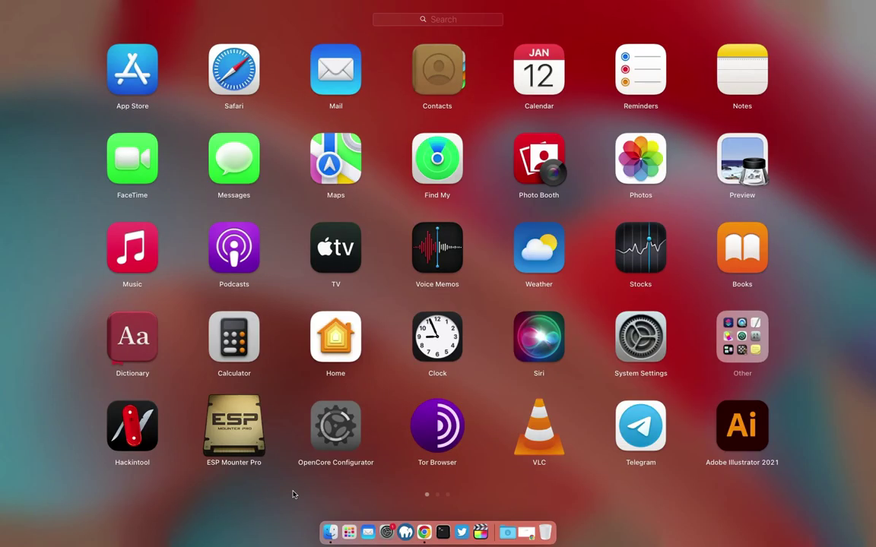
pyautogui.click(138, 437)
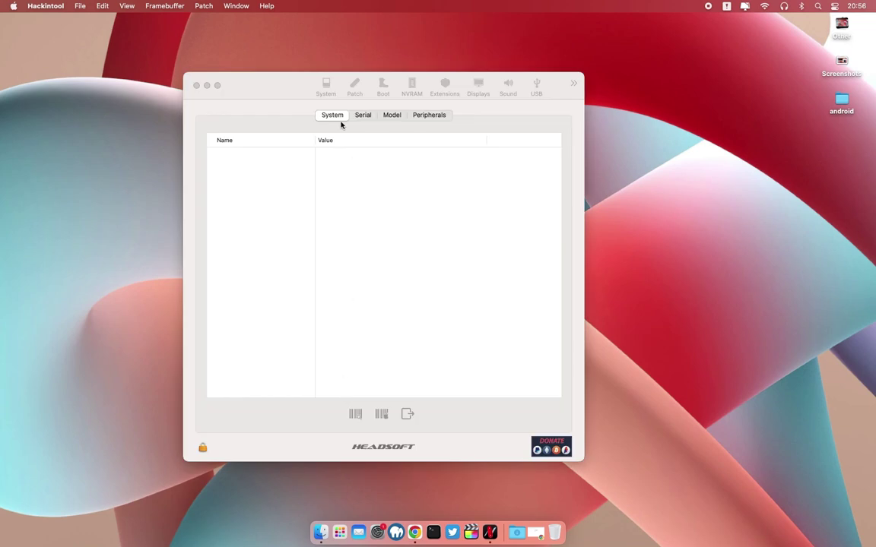
pyautogui.moveTo(315, 84); pyautogui.dragTo(332, 78)
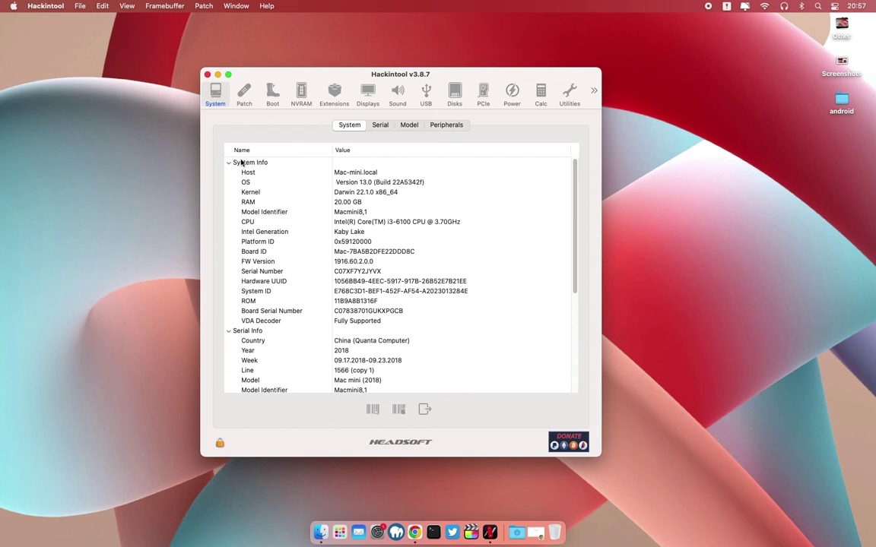
pyautogui.click(272, 93)
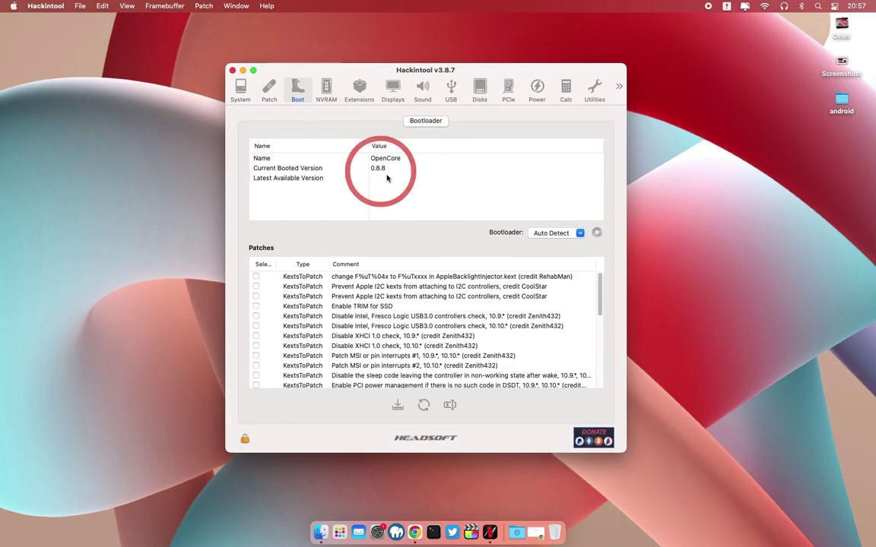
pyautogui.click(389, 176)
pyautogui.click(374, 170)
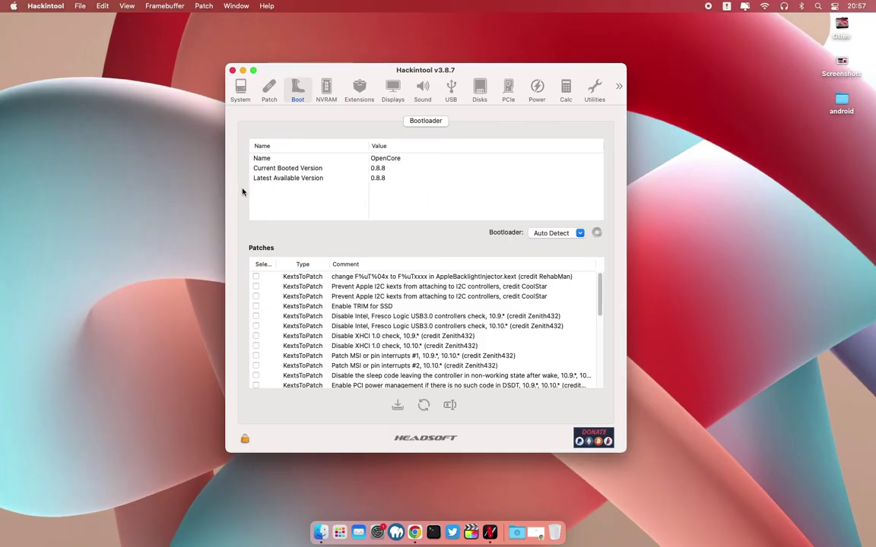
pyautogui.moveTo(342, 70); pyautogui.dragTo(344, 91)
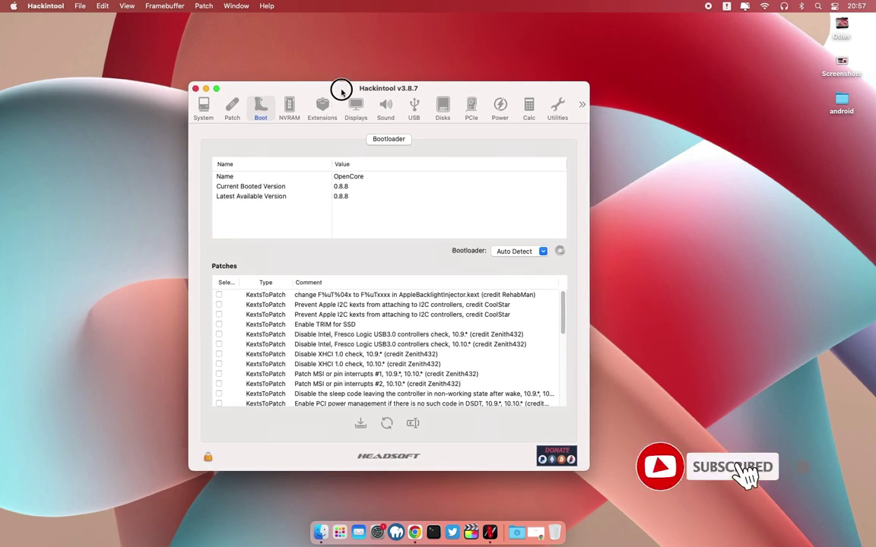
pyautogui.moveTo(344, 92); pyautogui.dragTo(329, 86)
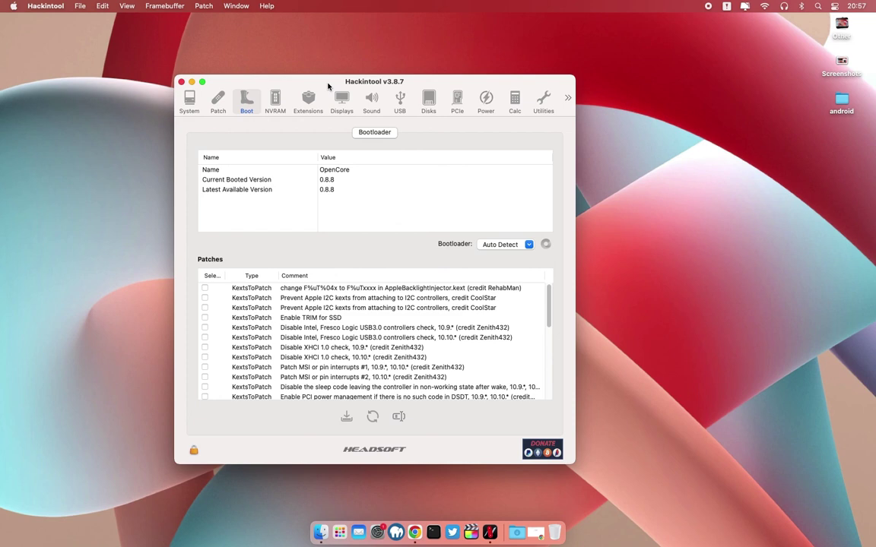
pyautogui.moveTo(328, 86); pyautogui.dragTo(318, 80)
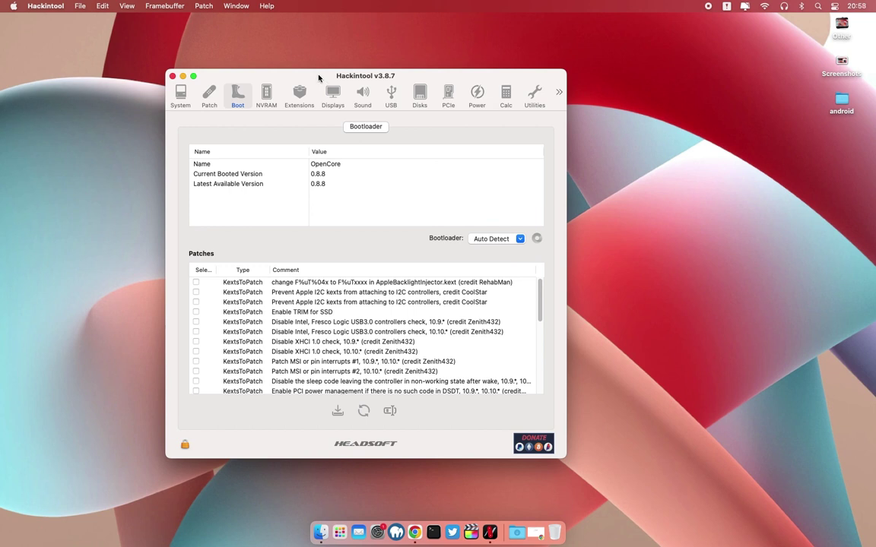
pyautogui.moveTo(317, 81); pyautogui.dragTo(318, 76)
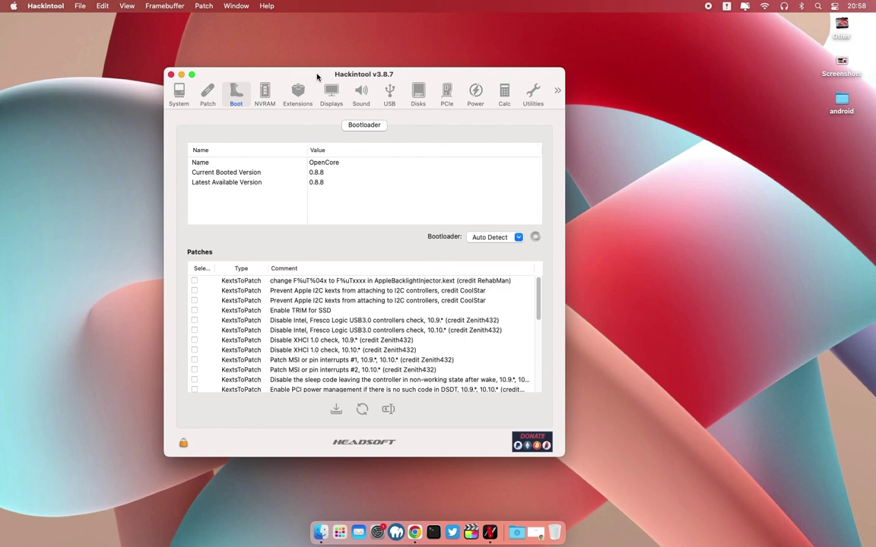
pyautogui.moveTo(318, 77); pyautogui.dragTo(330, 91)
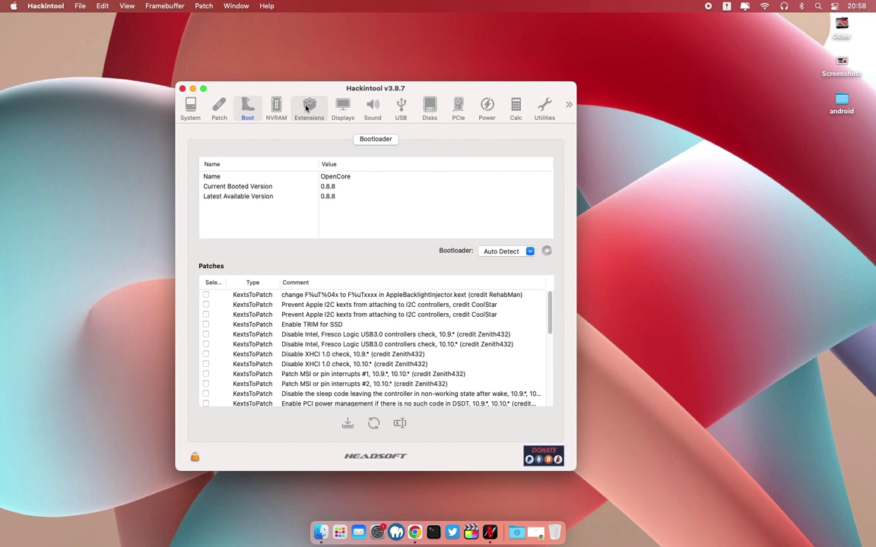
# - Close the Hackintool window
pyautogui.click(182, 89)
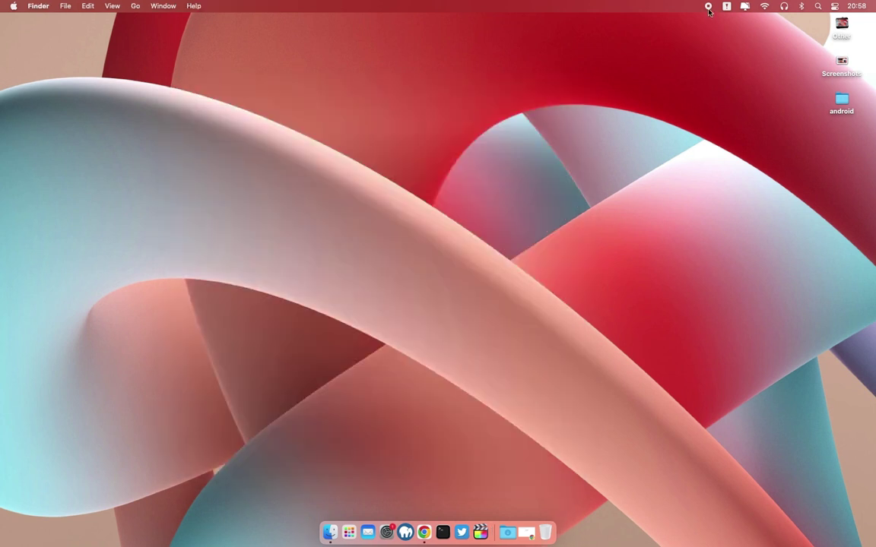